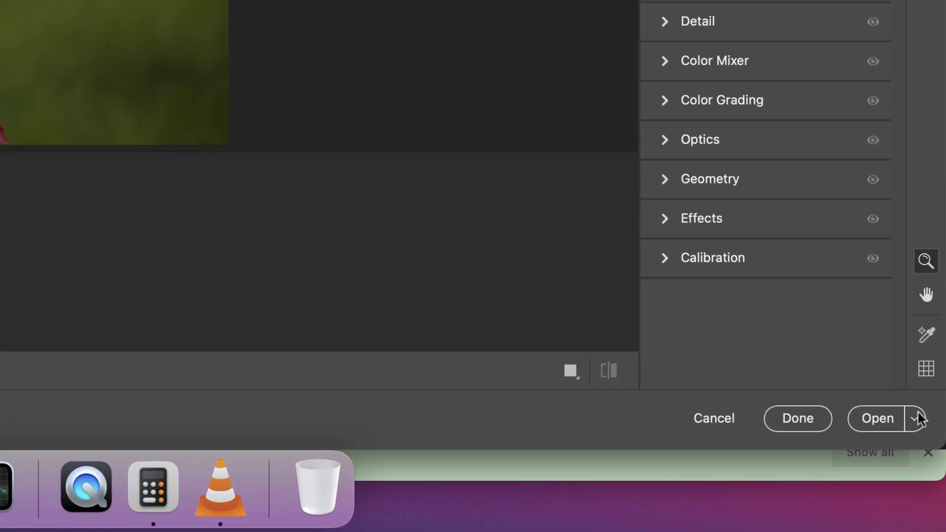
Open the portrait as a smart object, duplicate layer IMG_0591, and rasterize the IMG_0591 copy.
{"action": "left_click", "coordinate": [935, 489]}
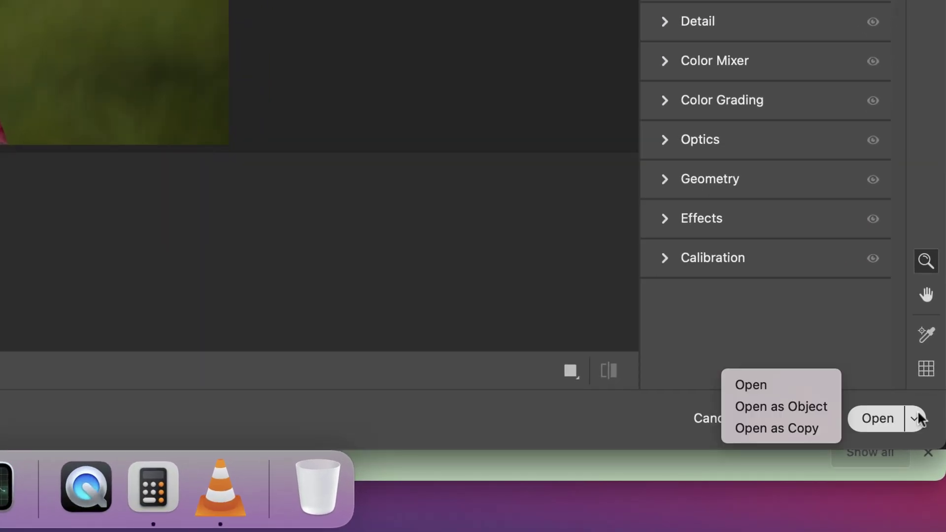
{"action": "left_click", "coordinate": [800, 405]}
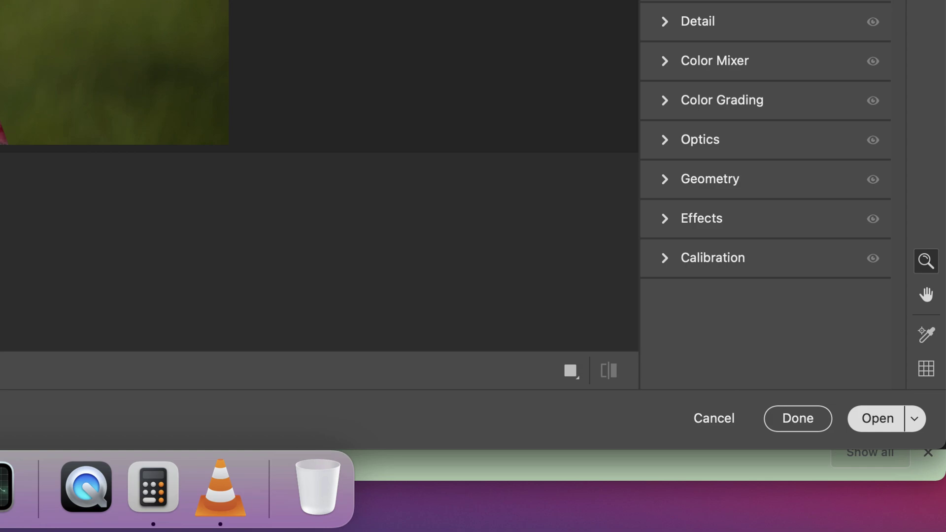
{"action": "key", "text": "super+j"}
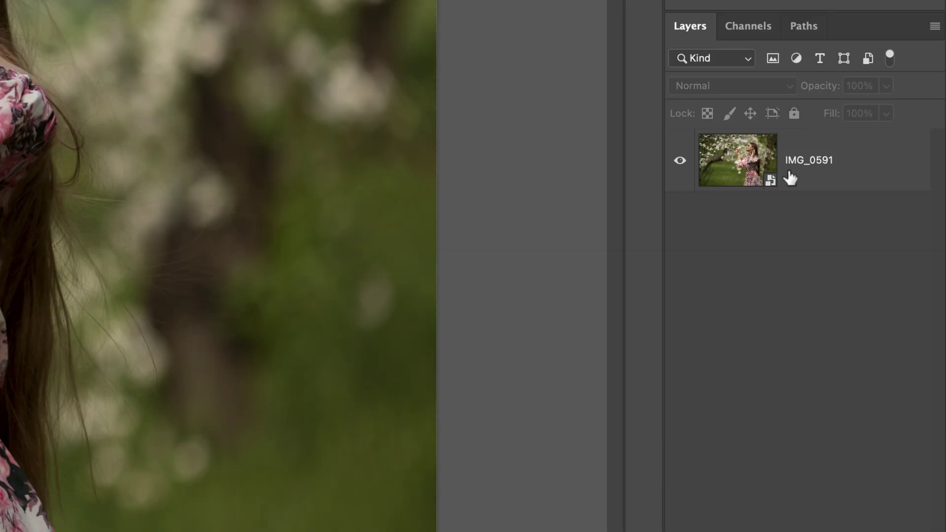
{"action": "left_click", "coordinate": [887, 286]}
{"action": "key", "text": "super+j"}
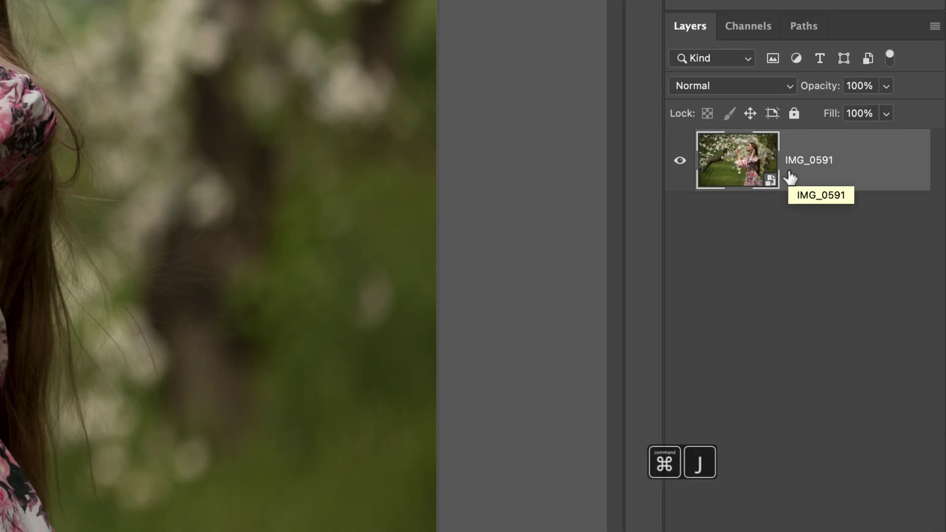
{"action": "right_click", "coordinate": [814, 163]}
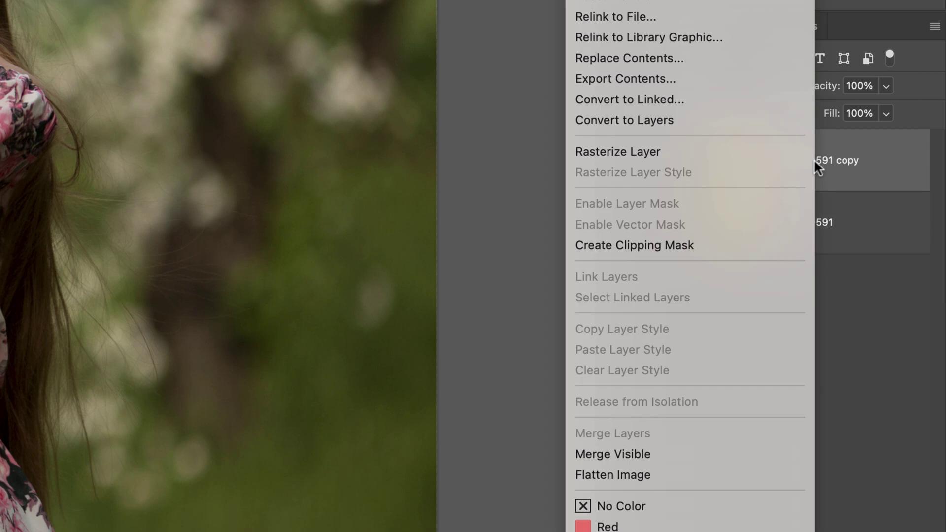
{"action": "left_click", "coordinate": [661, 148]}
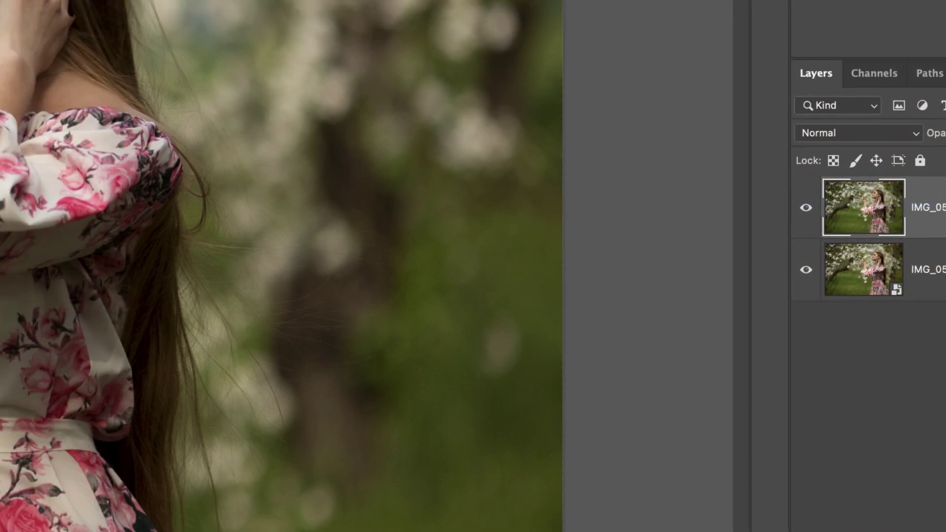
Apply a Camera Raw Filter to the copy layer and preview the asm 07 user preset.
{"action": "left_click", "coordinate": [460, 12]}
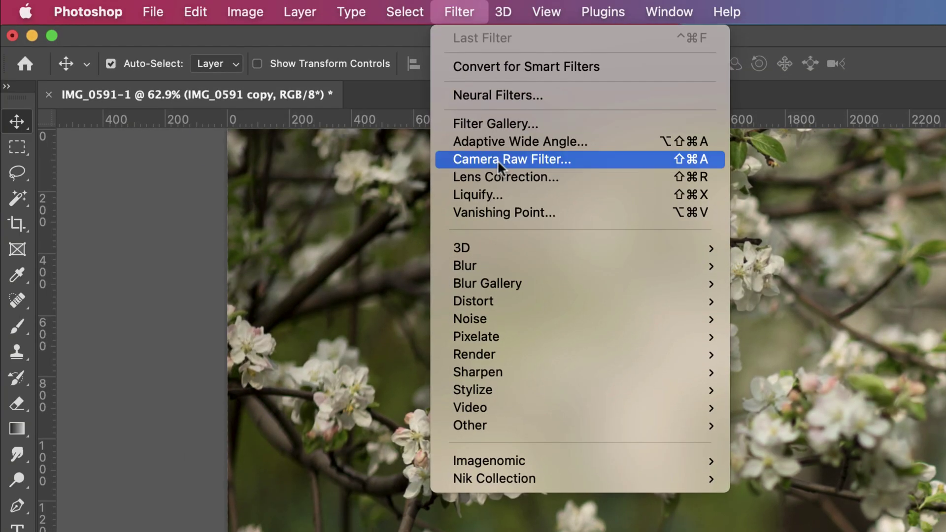
{"action": "left_click", "coordinate": [497, 160]}
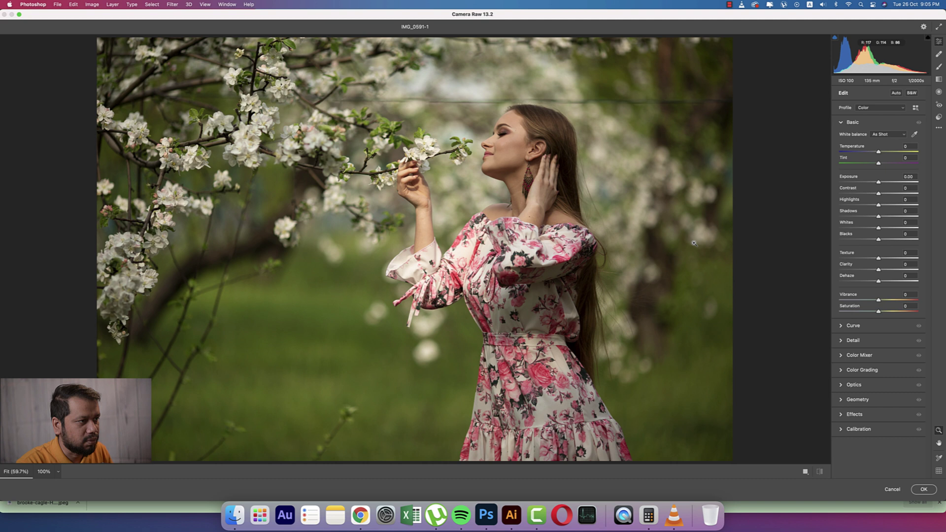
{"action": "left_click", "coordinate": [939, 117]}
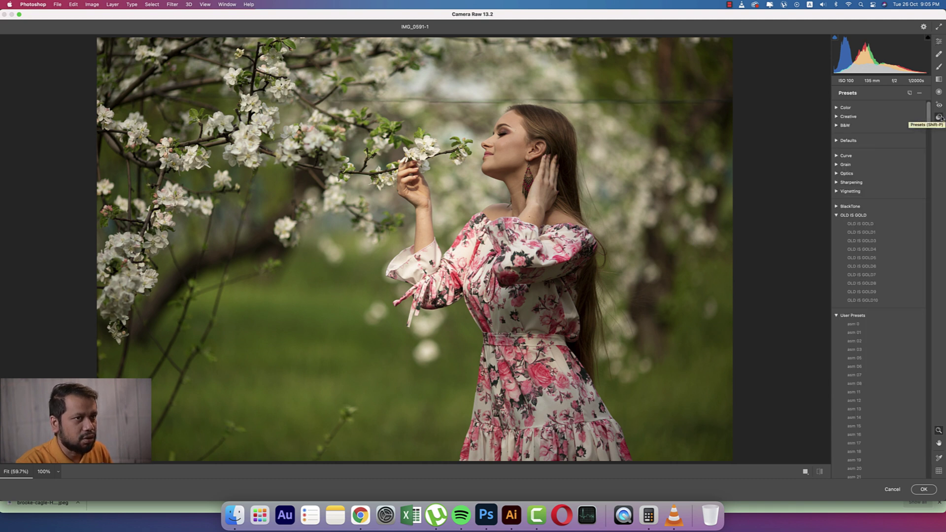
{"action": "scroll", "coordinate": [862, 367], "scroll_direction": "down", "scroll_amount": 1}
{"action": "left_click", "coordinate": [862, 365]}
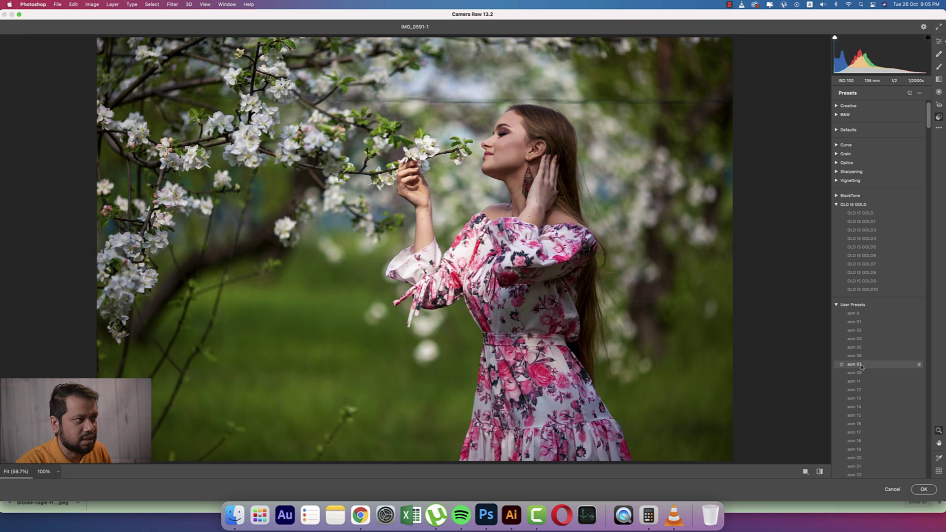
{"action": "scroll", "coordinate": [861, 369], "scroll_direction": "down", "scroll_amount": 1}
Try the asm 12 preset, then settle on the asm 16 user preset.
{"action": "left_click", "coordinate": [861, 381]}
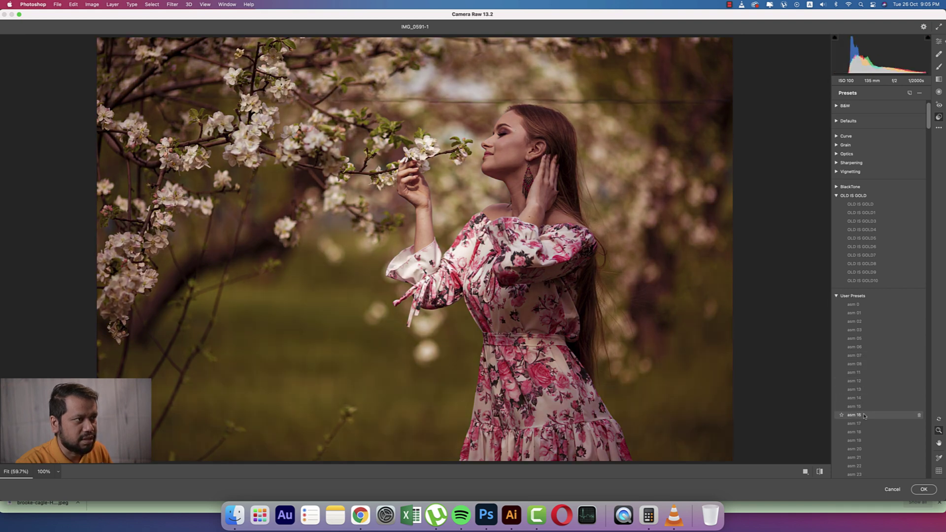
{"action": "scroll", "coordinate": [862, 415], "scroll_direction": "down", "scroll_amount": 1}
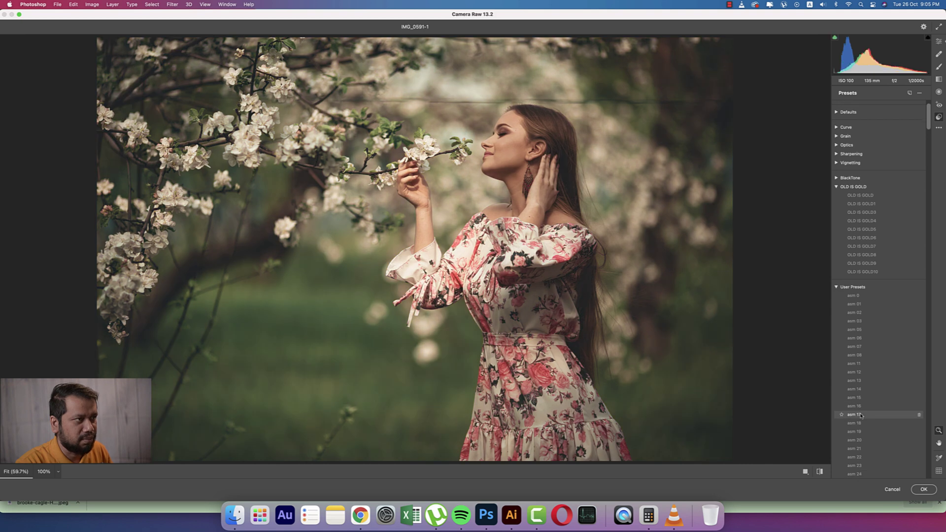
{"action": "left_click", "coordinate": [859, 407]}
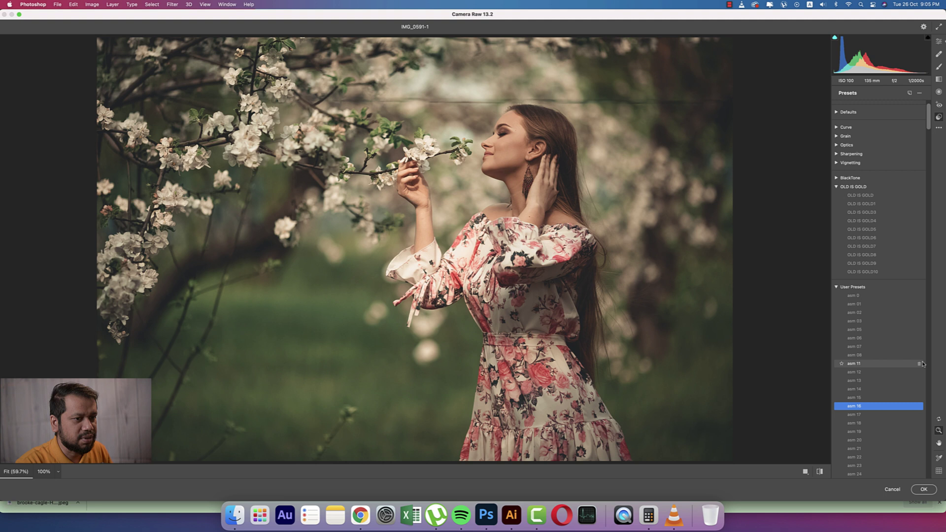
{"action": "left_click", "coordinate": [939, 42]}
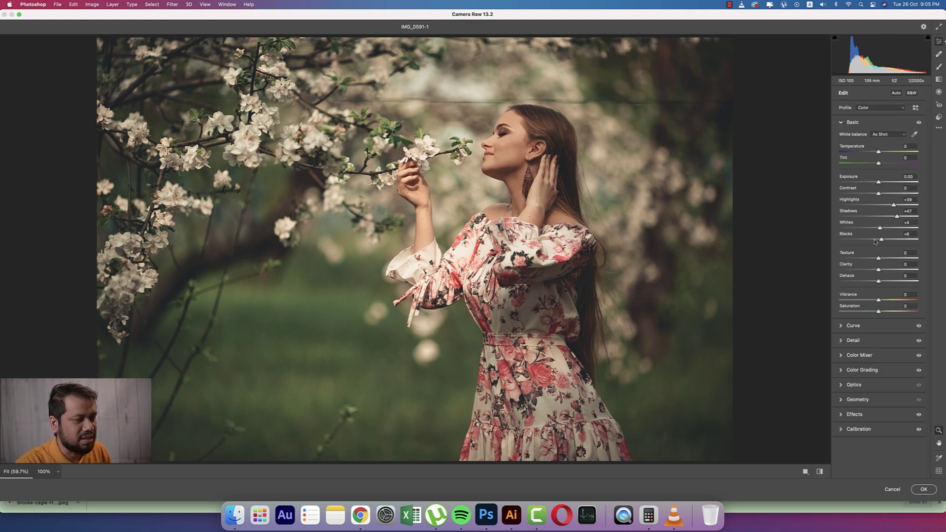
In Color Mixer Saturation, lower Oranges and adjust Yellows saturation.
{"action": "left_click", "coordinate": [842, 356]}
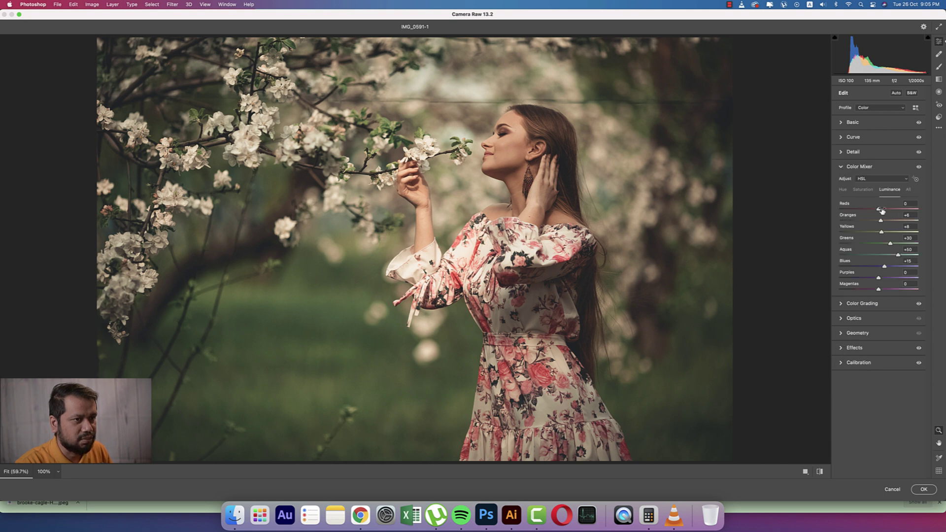
{"action": "left_click", "coordinate": [864, 191]}
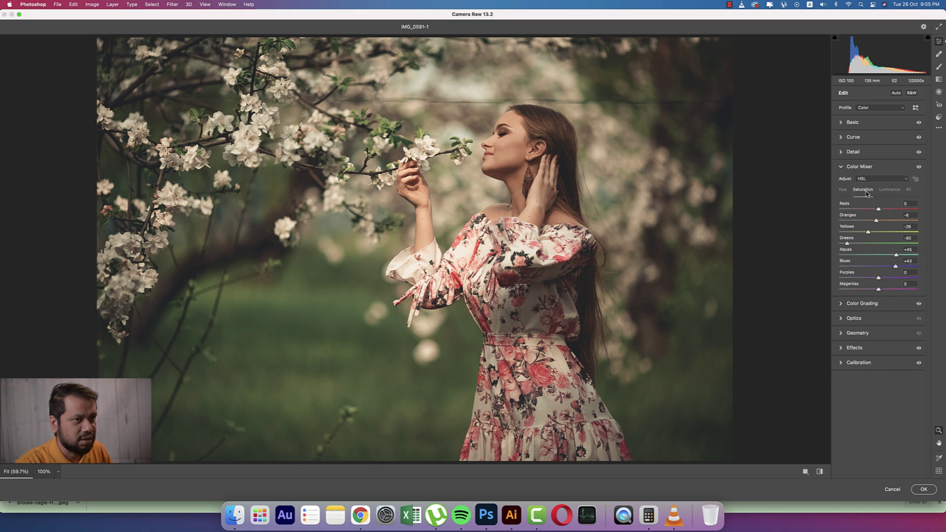
{"action": "left_click_drag", "start_coordinate": [883, 223], "coordinate": [871, 234]}
{"action": "left_click", "coordinate": [880, 232]}
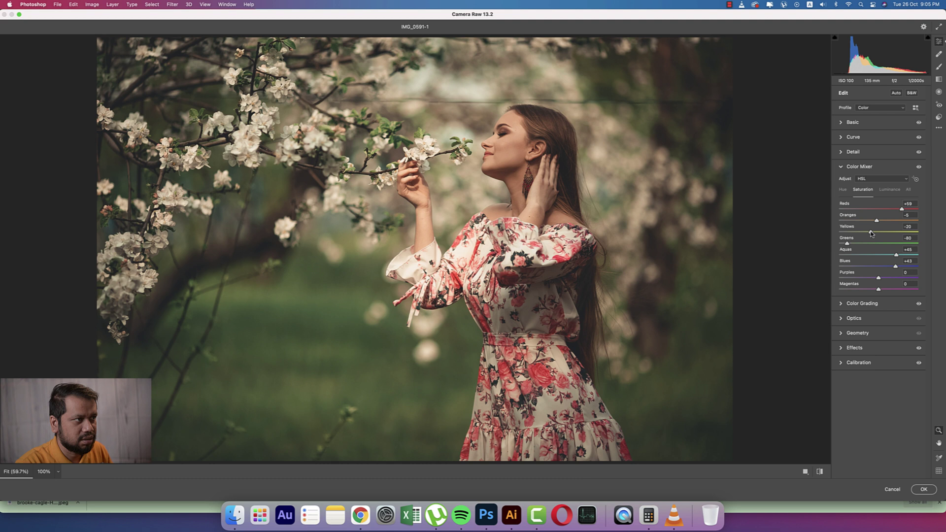
In Basic, set Temperature -7, Exposure -0.20, Contrast +16, Blacks +17 and Dehaze +9.
{"action": "left_click", "coordinate": [843, 124]}
{"action": "left_click_drag", "start_coordinate": [881, 150], "coordinate": [876, 152]}
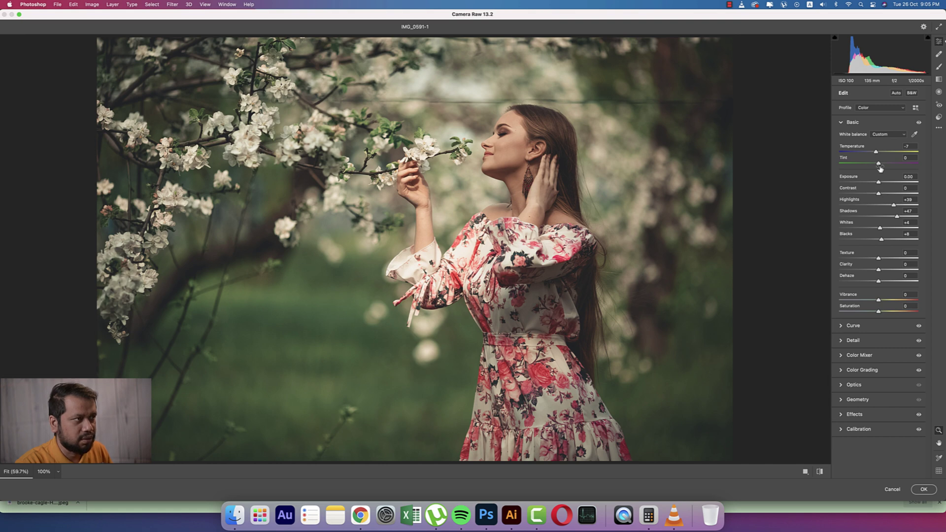
{"action": "left_click_drag", "start_coordinate": [880, 184], "coordinate": [884, 196]}
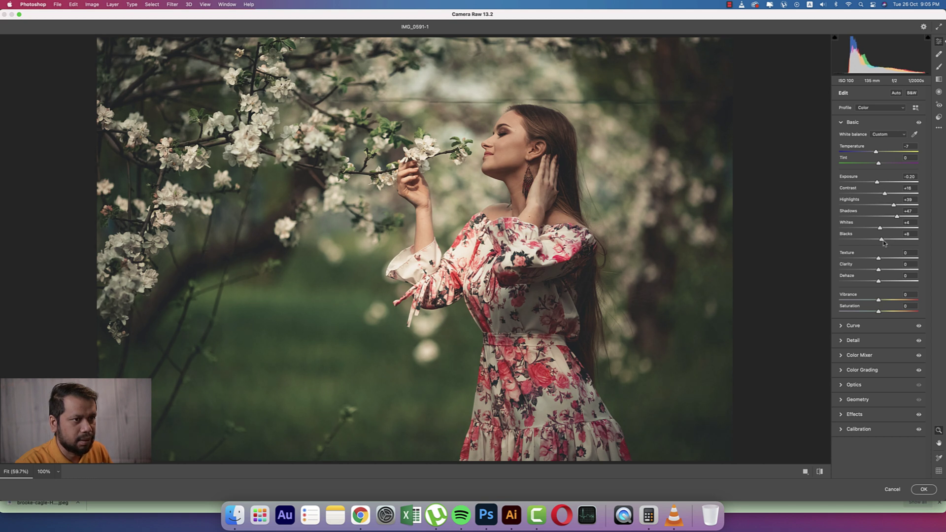
{"action": "left_click_drag", "start_coordinate": [881, 240], "coordinate": [885, 240]}
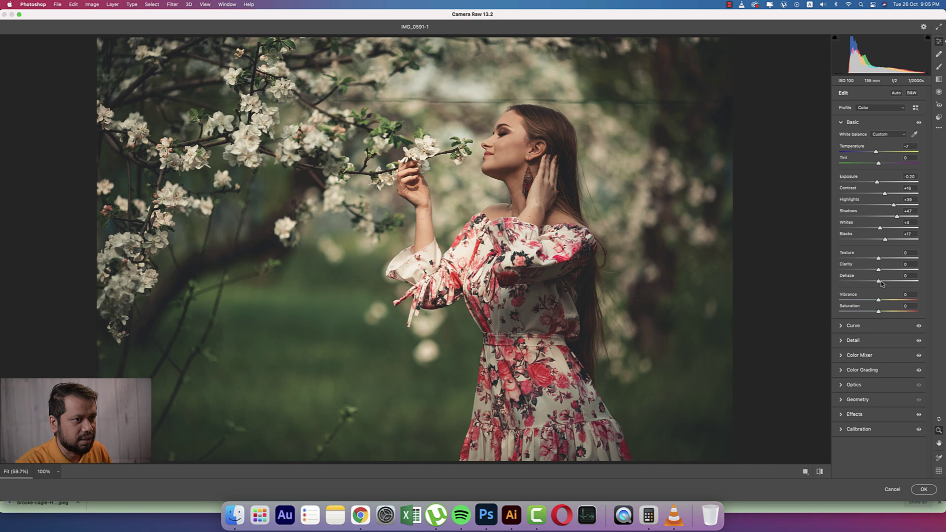
{"action": "left_click_drag", "start_coordinate": [881, 285], "coordinate": [884, 284]}
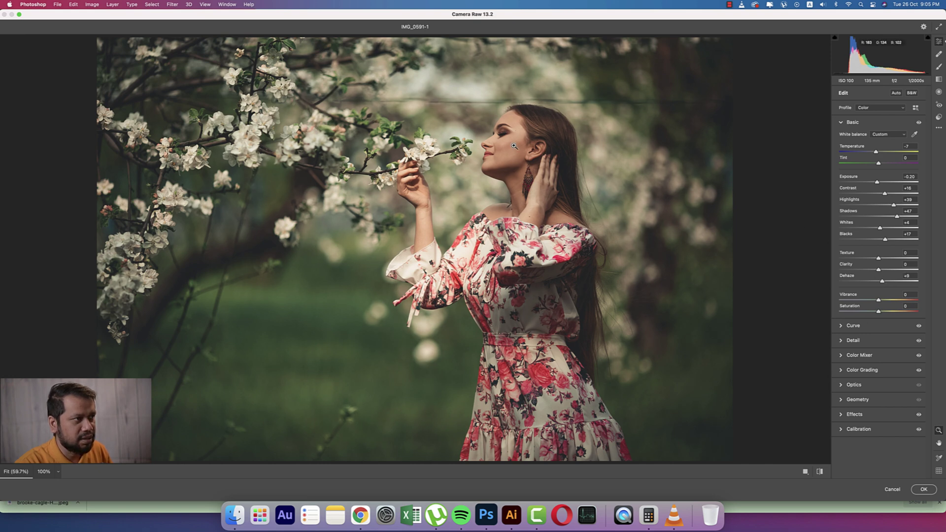
In Color Mixer Luminance, raise Oranges to +21 and lower Reds to -18, comparing before and after.
{"action": "key", "text": "p"}
{"action": "key", "text": "p"}
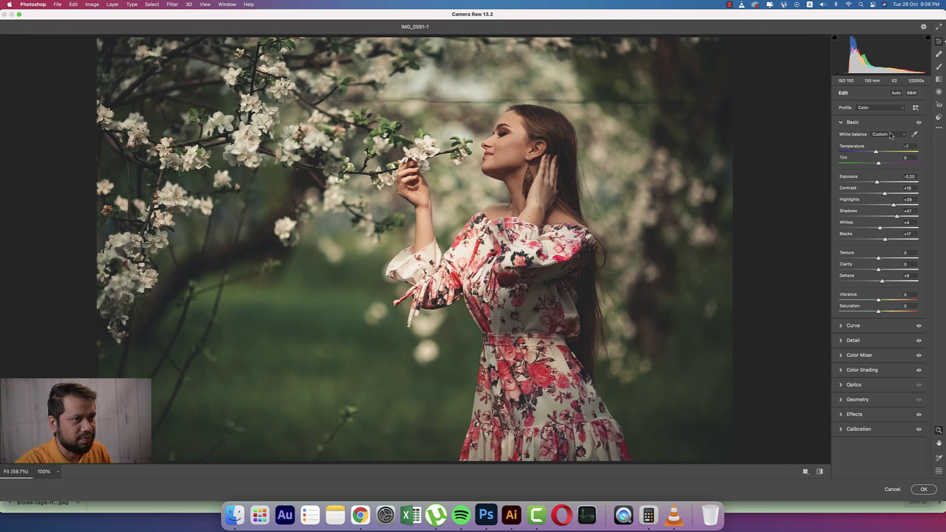
{"action": "left_click", "coordinate": [843, 356]}
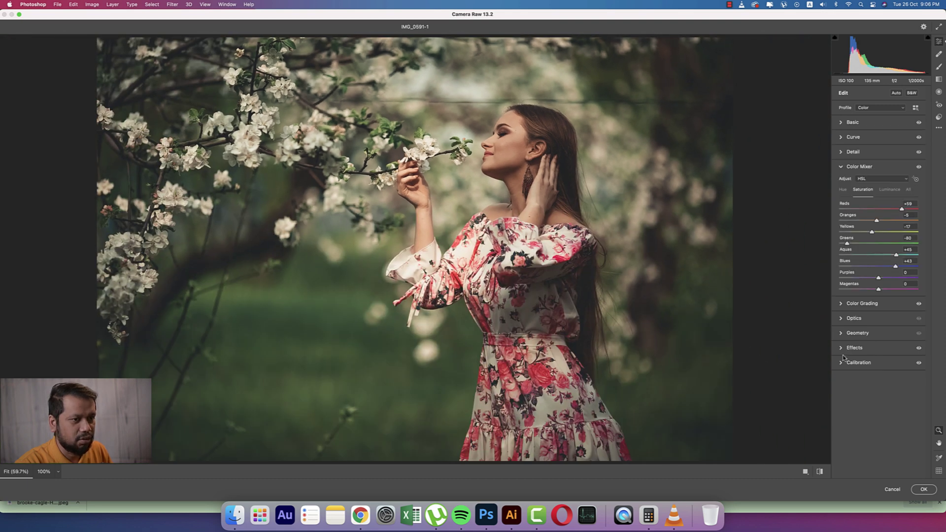
{"action": "left_click", "coordinate": [889, 189]}
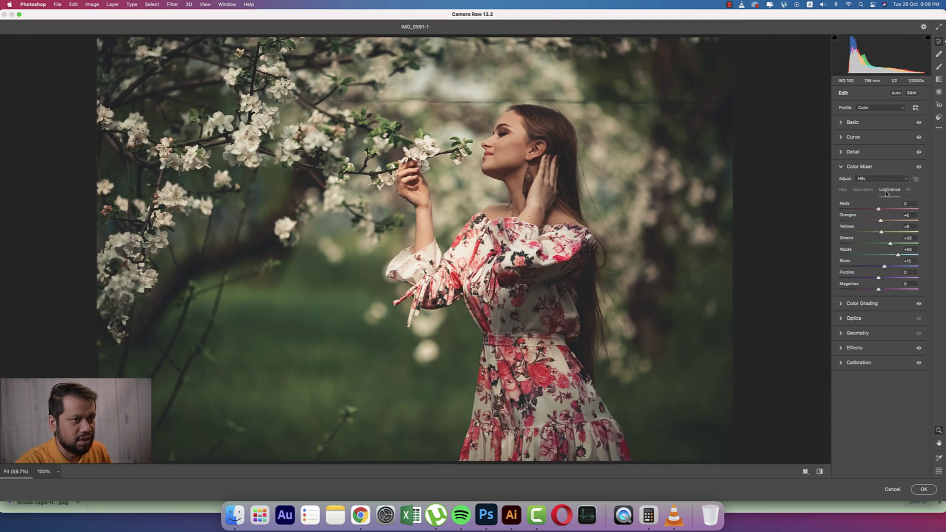
{"action": "left_click", "coordinate": [886, 221]}
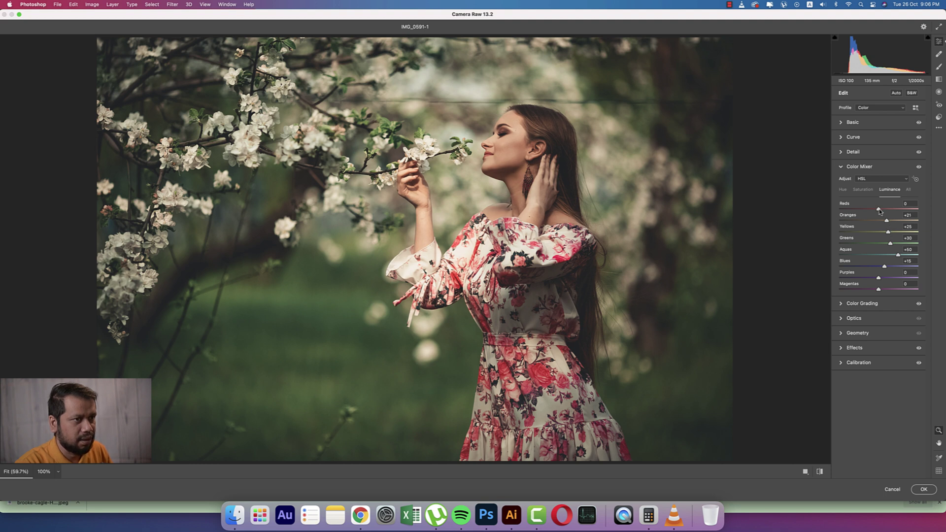
{"action": "left_click_drag", "start_coordinate": [879, 211], "coordinate": [872, 211]}
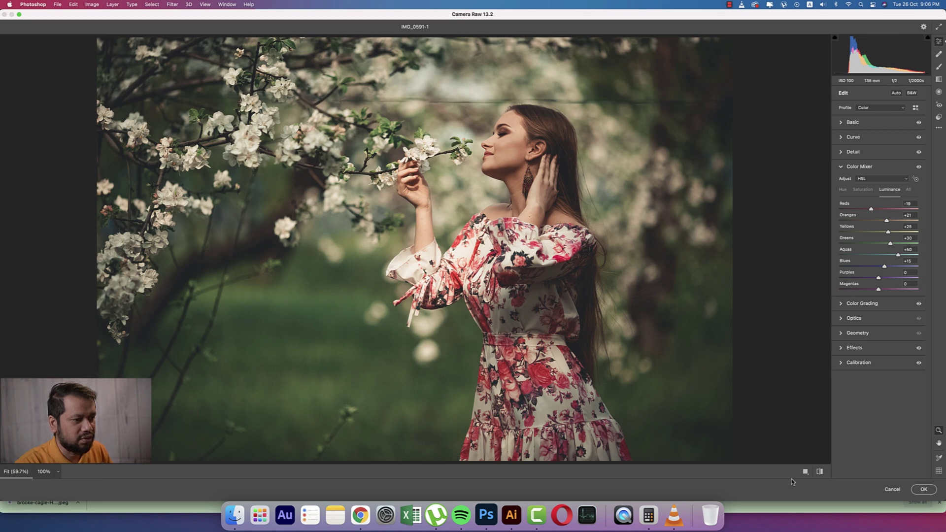
{"action": "left_click", "coordinate": [819, 471]}
{"action": "left_click", "coordinate": [819, 472]}
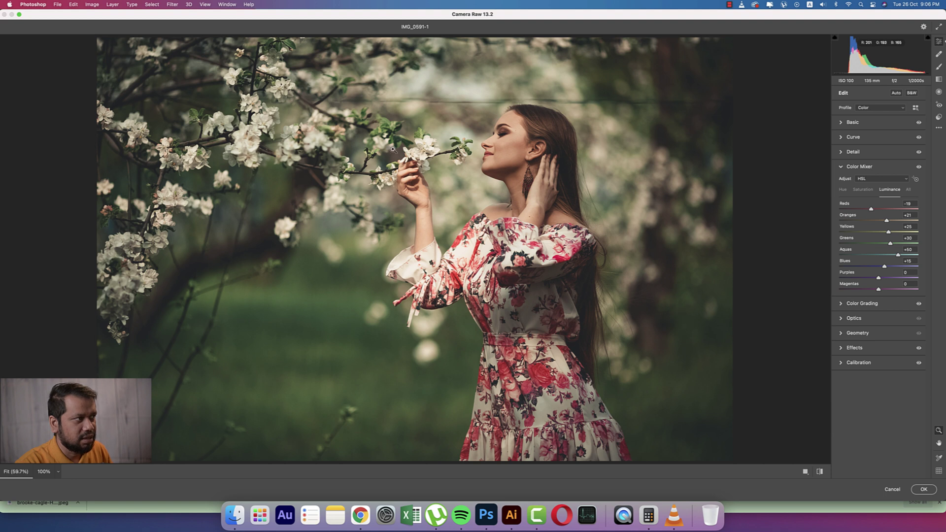
Review Effects (Vignetting -11) and Calibration (Blue Primary Hue -12), then collapse them.
{"action": "left_click", "coordinate": [843, 333]}
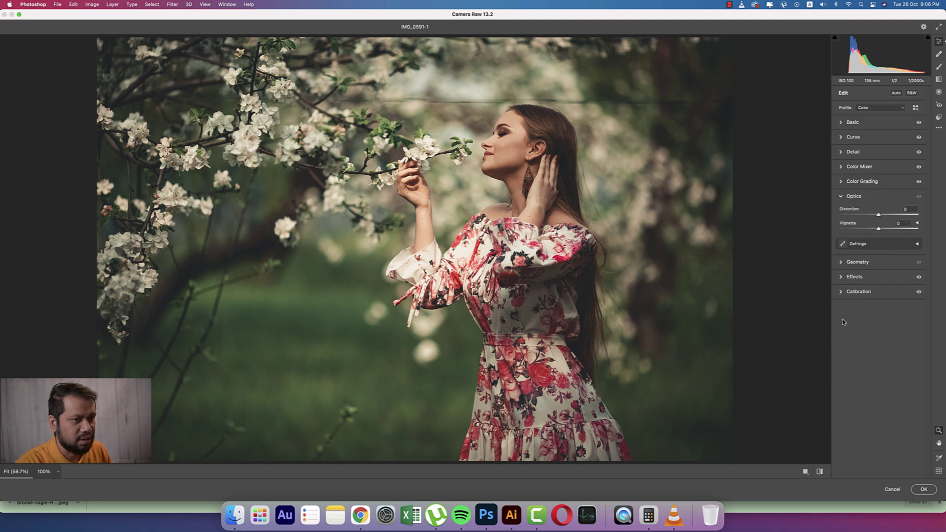
{"action": "left_click", "coordinate": [845, 274]}
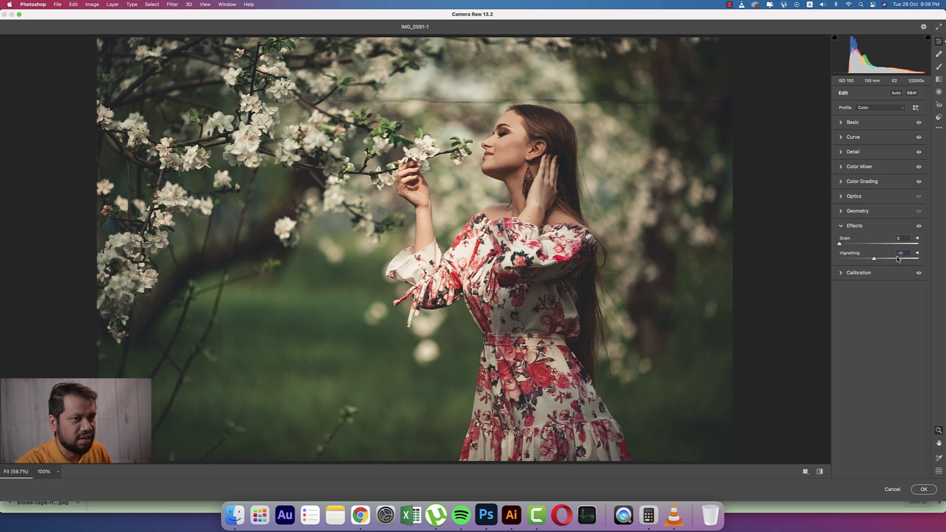
{"action": "left_click", "coordinate": [854, 274]}
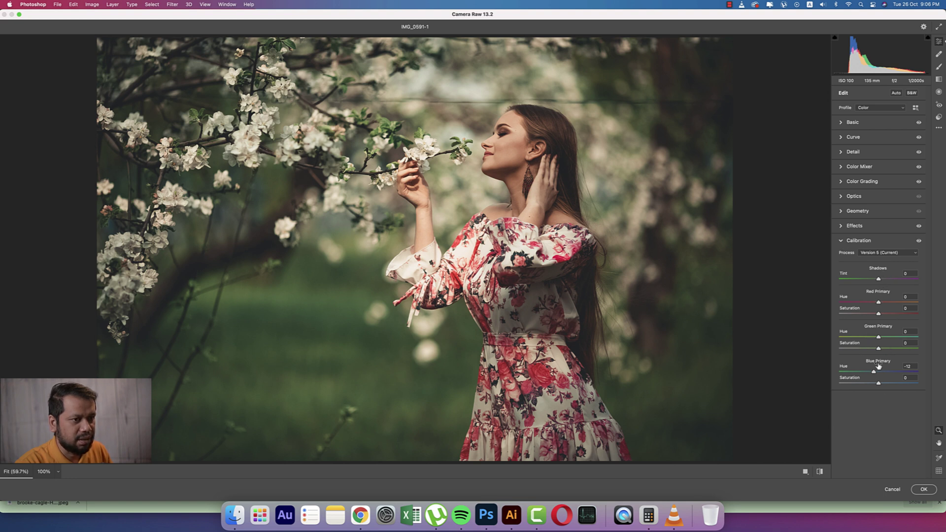
{"action": "left_click", "coordinate": [845, 241]}
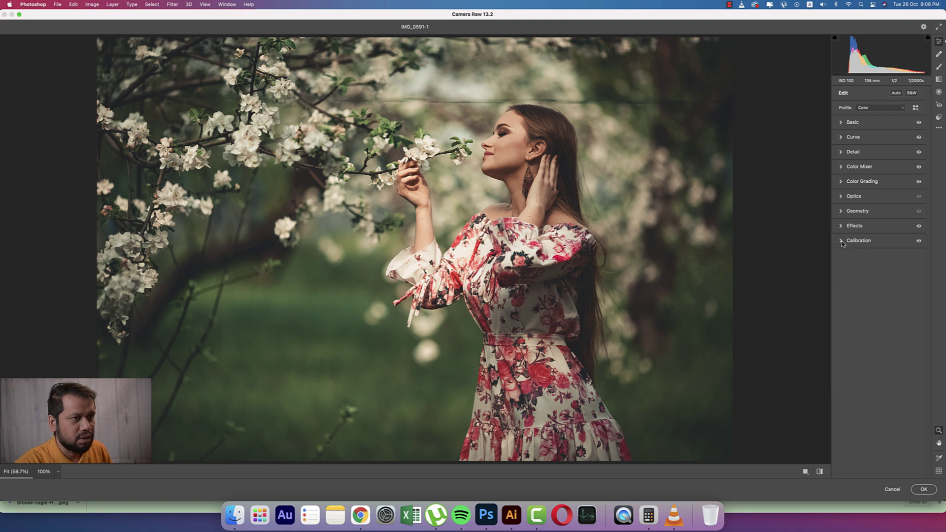
{"action": "left_click", "coordinate": [840, 124]}
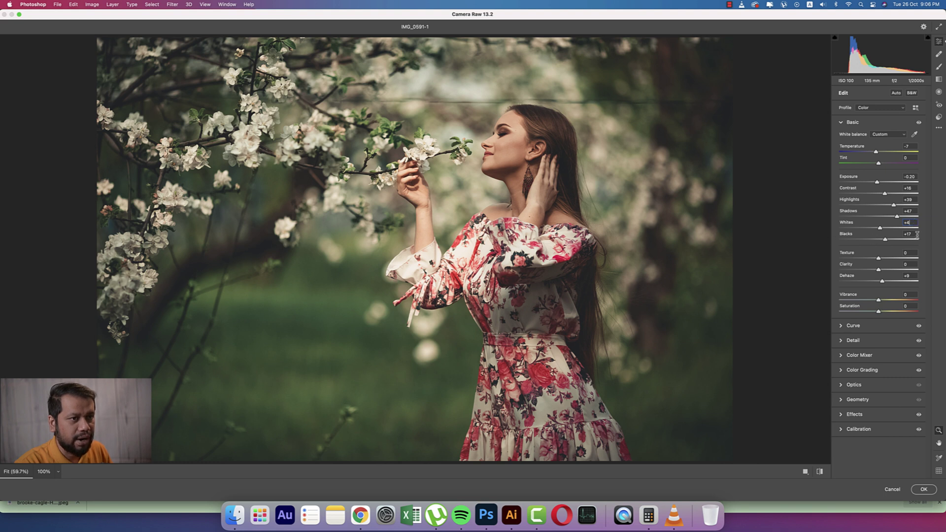
{"action": "left_click", "coordinate": [918, 275]}
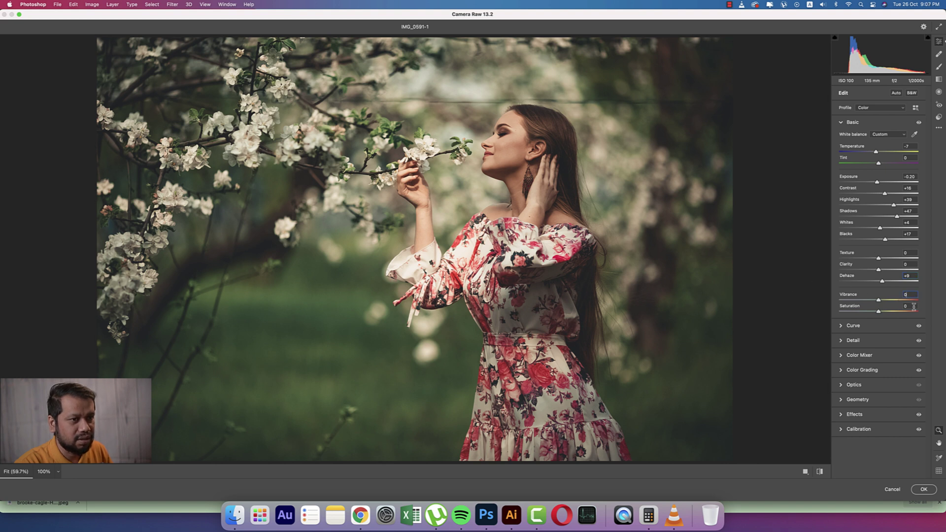
Inspect the custom point curve, then reveal Detail with Sharpening 81 and Noise Reduction 14.
{"action": "left_click", "coordinate": [843, 124]}
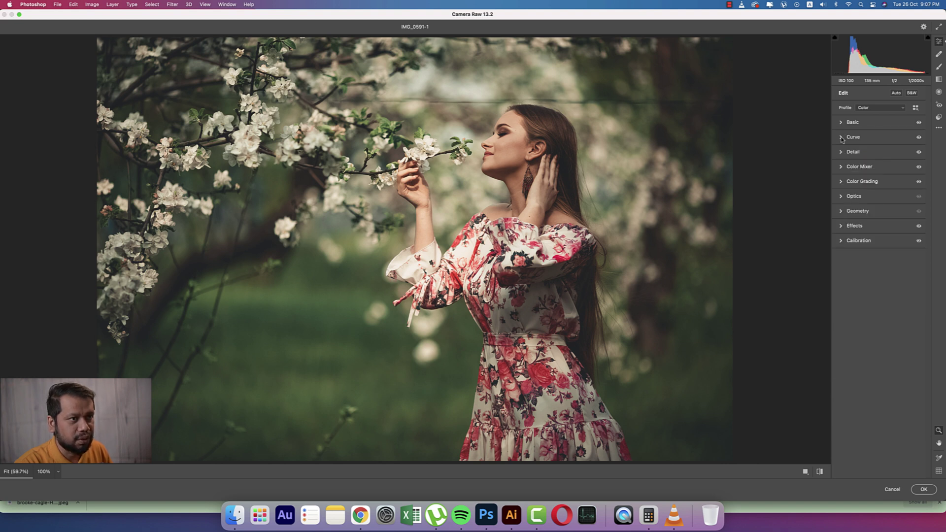
{"action": "left_click", "coordinate": [841, 138]}
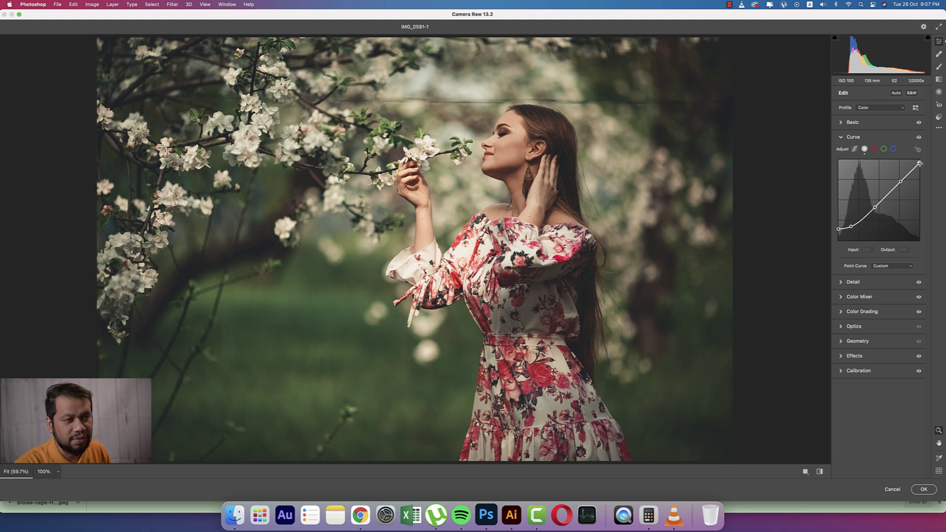
{"action": "left_click", "coordinate": [841, 138]}
{"action": "left_click", "coordinate": [841, 153]}
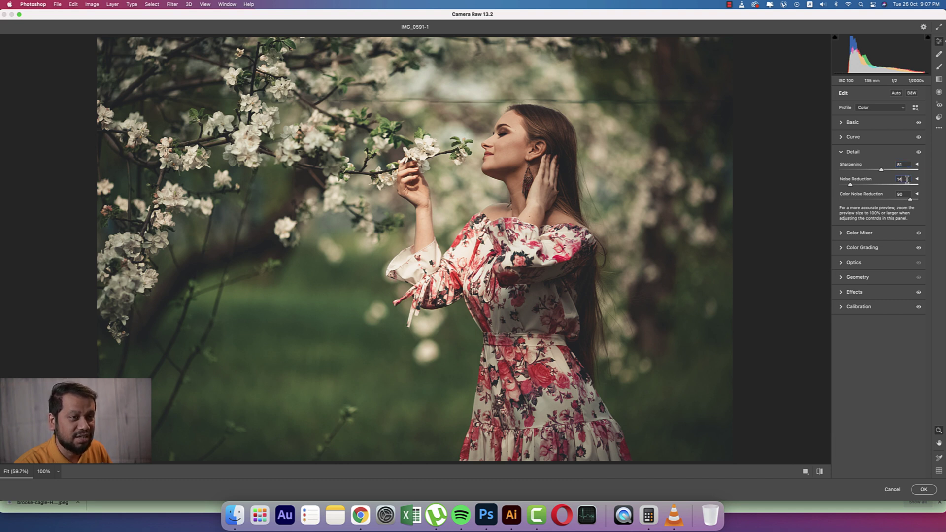
Expand the Color Mixer, cycle its tabs, and check the Reds, Greens and Aquas hue values.
{"action": "left_click", "coordinate": [841, 153]}
{"action": "left_click", "coordinate": [840, 167]}
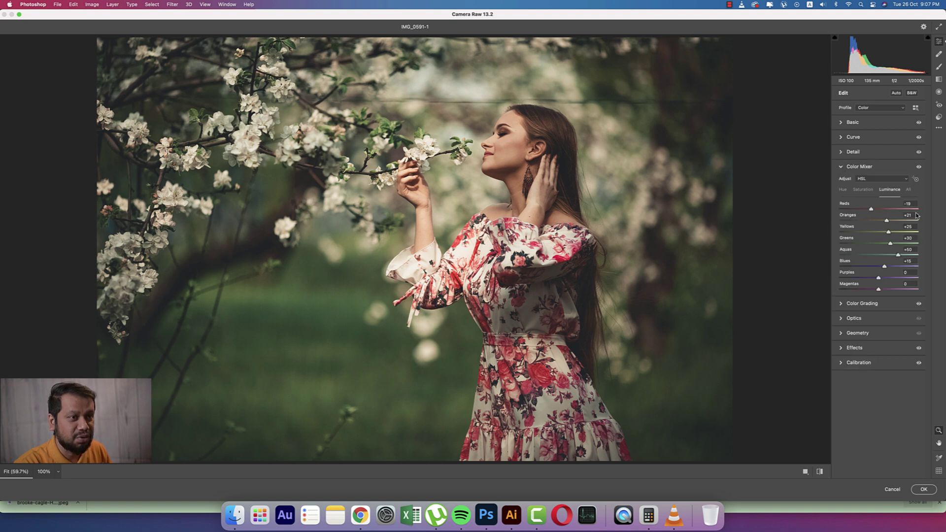
{"action": "left_click", "coordinate": [842, 190]}
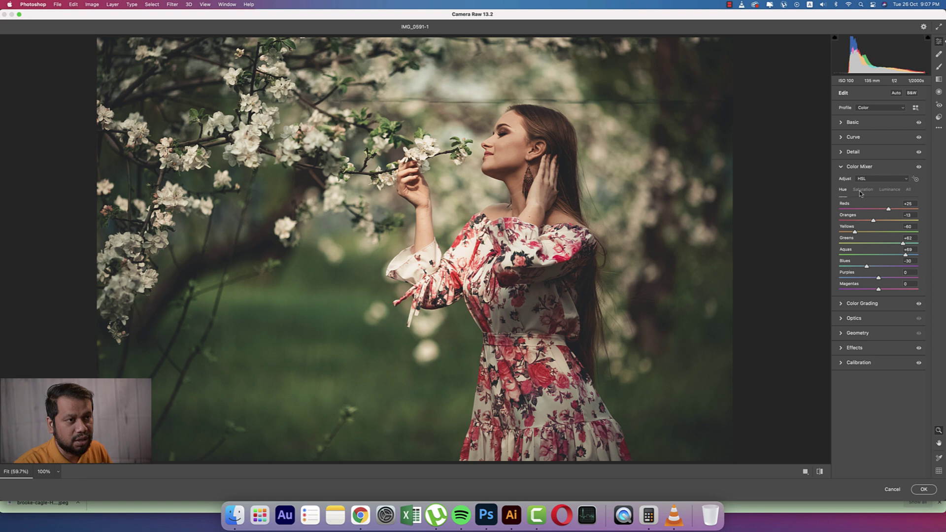
{"action": "left_click", "coordinate": [862, 190]}
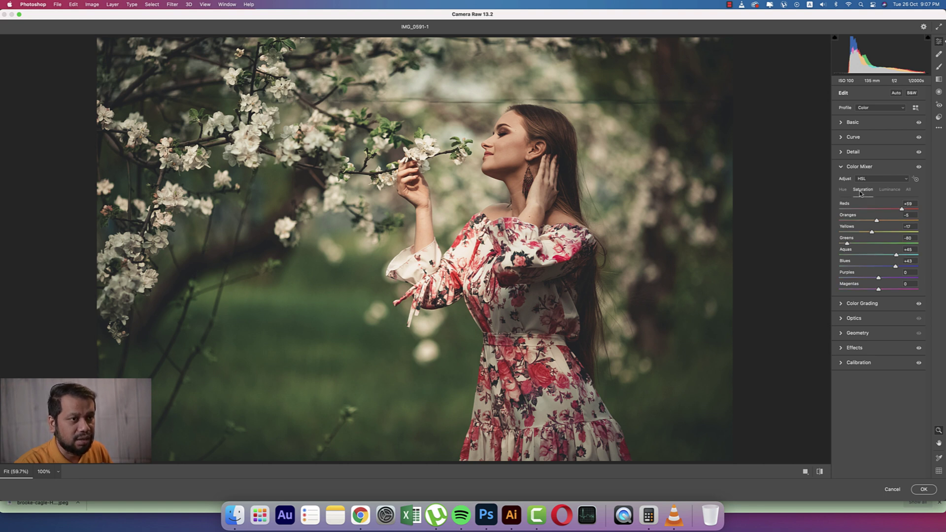
{"action": "left_click", "coordinate": [889, 190]}
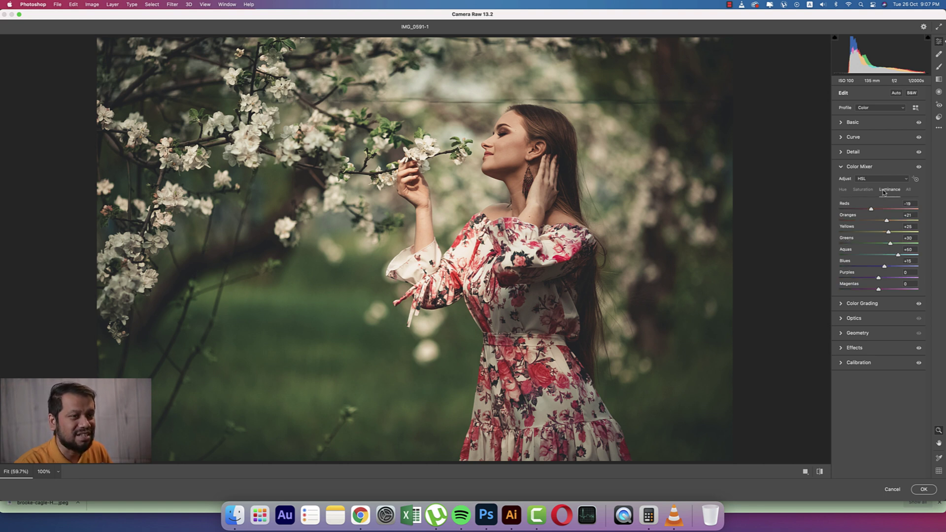
{"action": "left_click", "coordinate": [843, 190]}
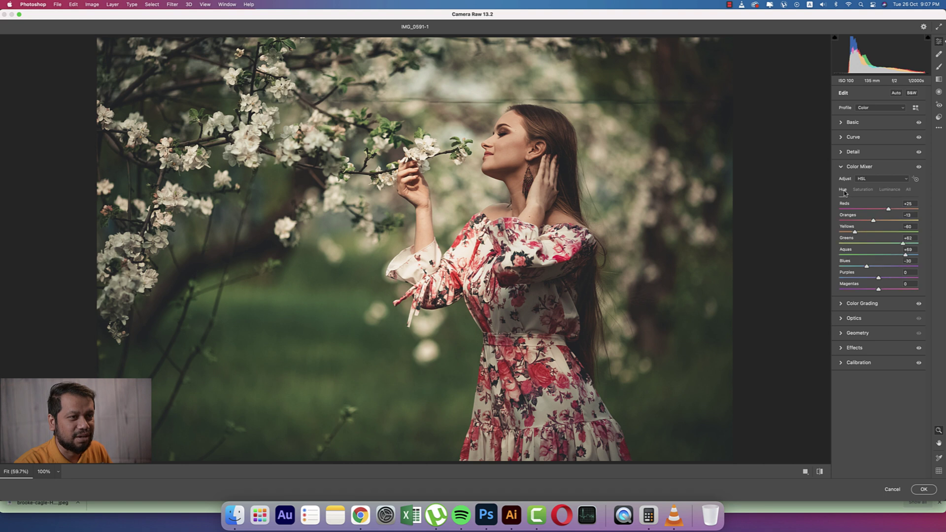
{"action": "left_click", "coordinate": [911, 203]}
{"action": "left_click", "coordinate": [915, 238]}
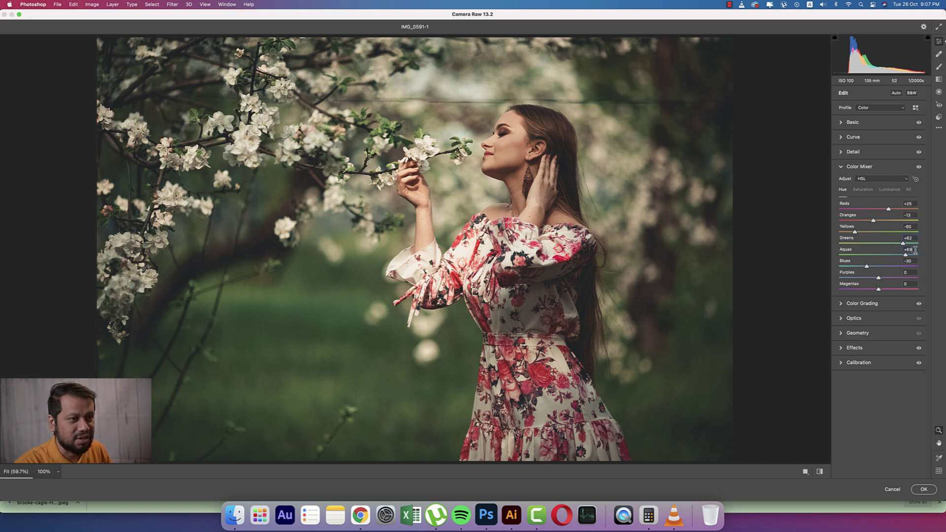
{"action": "left_click", "coordinate": [915, 250]}
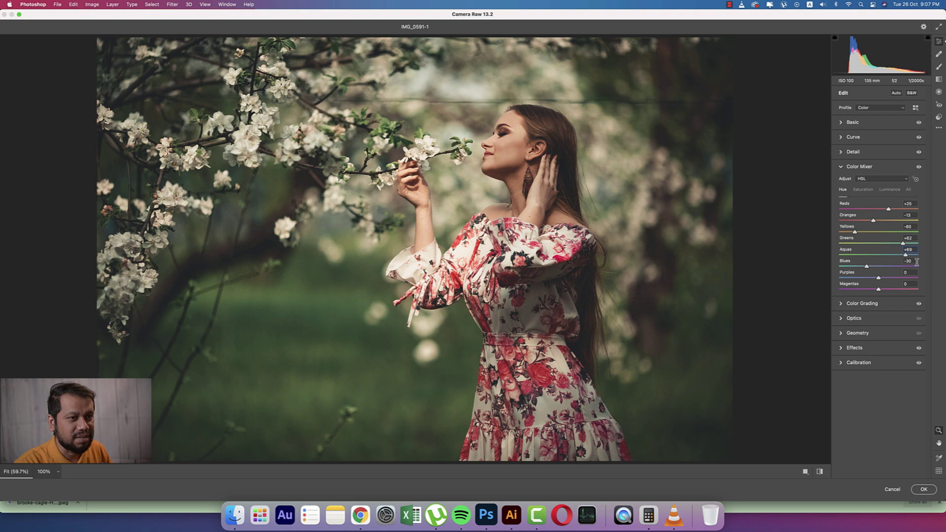
Check Reds, Yellows and Aquas saturation, then luminance values including Blues +15.
{"action": "left_click", "coordinate": [867, 191]}
{"action": "left_click", "coordinate": [910, 205]}
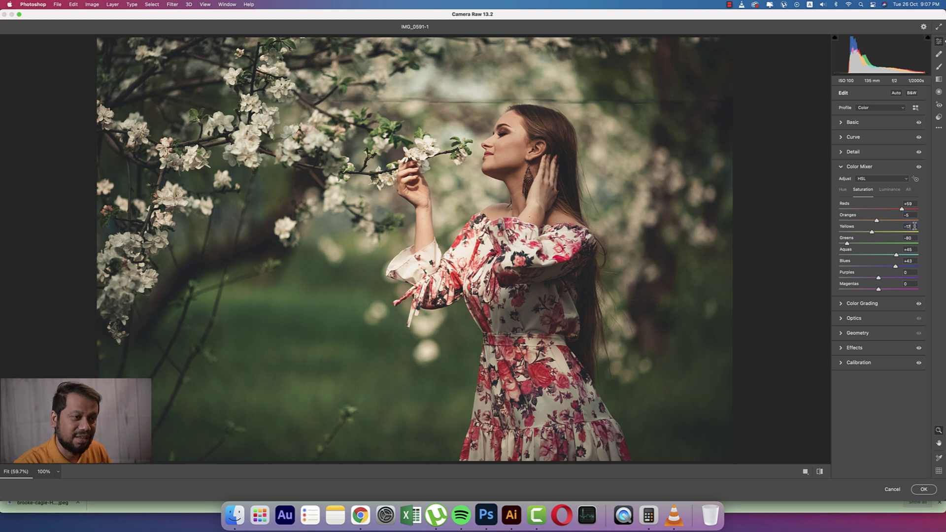
{"action": "left_click", "coordinate": [914, 226]}
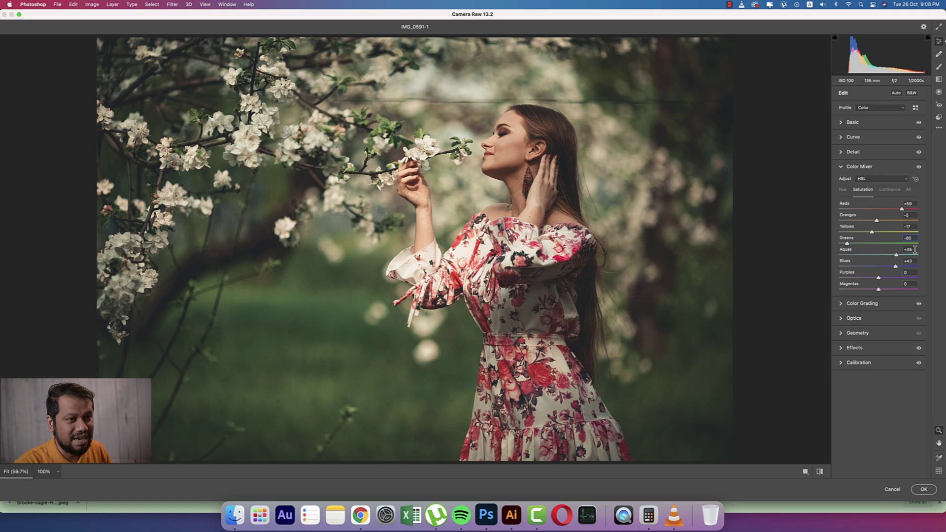
{"action": "left_click", "coordinate": [919, 250]}
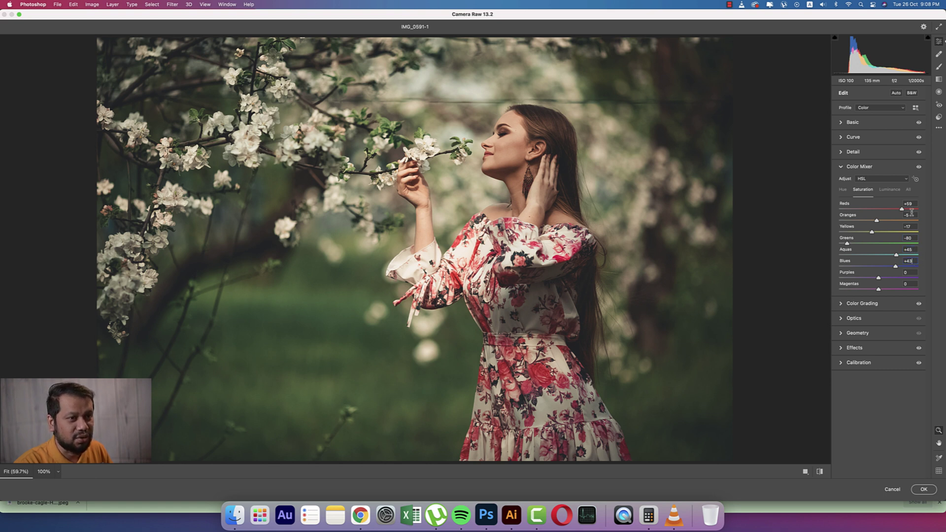
{"action": "left_click", "coordinate": [889, 190]}
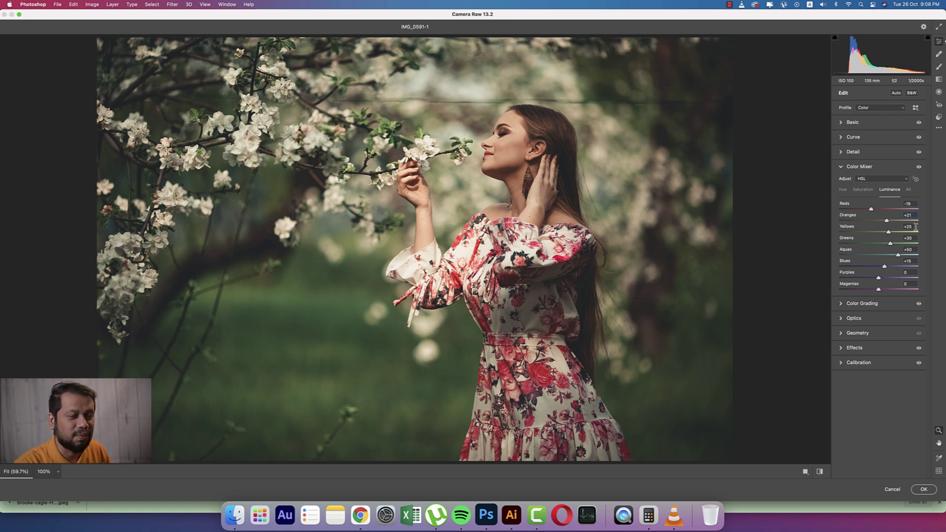
{"action": "left_click", "coordinate": [916, 262]}
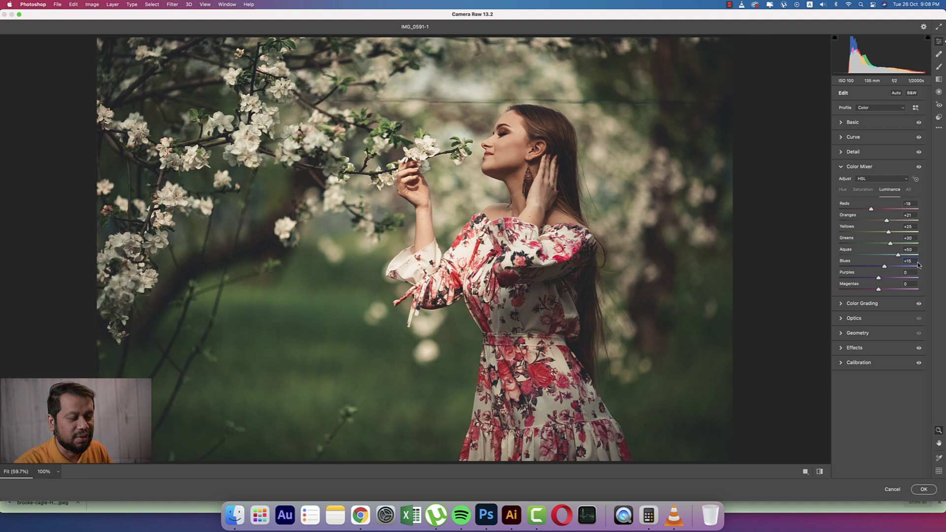
Expand Color Grading, view each wheel, and check the Shadows hue of 221.
{"action": "left_click", "coordinate": [842, 167]}
{"action": "left_click", "coordinate": [842, 182]}
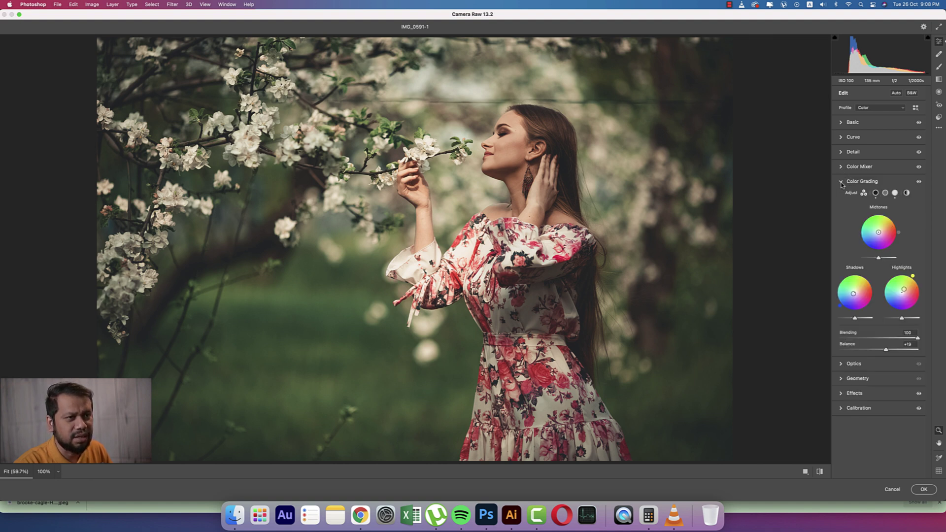
{"action": "left_click", "coordinate": [875, 193]}
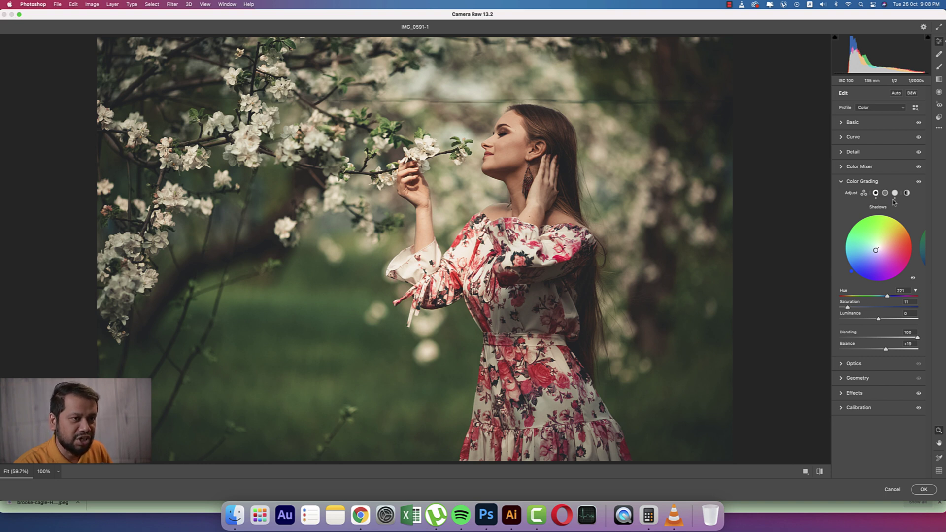
{"action": "left_click", "coordinate": [894, 192]}
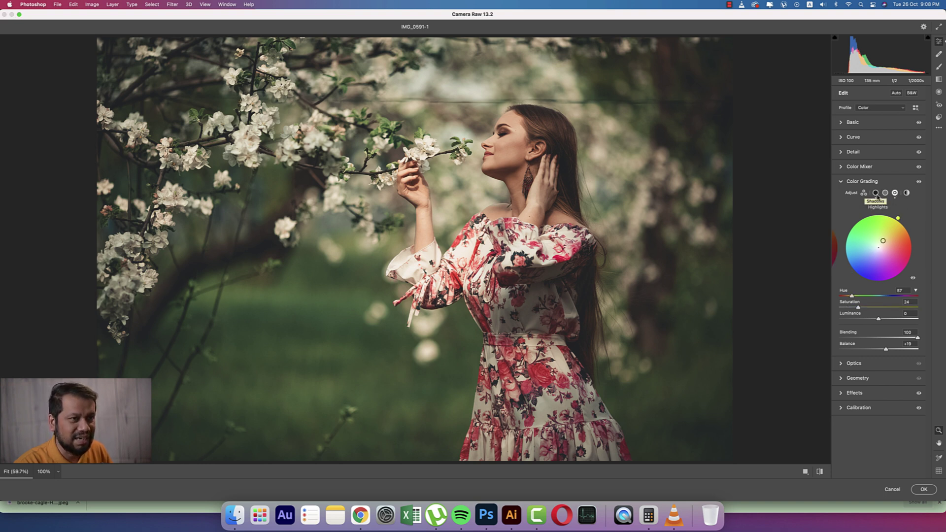
{"action": "left_click", "coordinate": [885, 193]}
{"action": "left_click", "coordinate": [876, 192]}
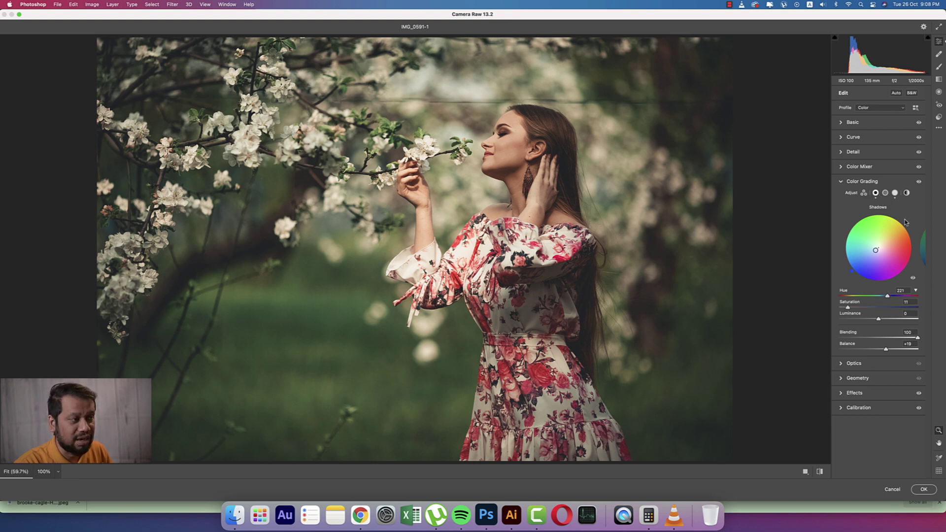
{"action": "left_click", "coordinate": [900, 291]}
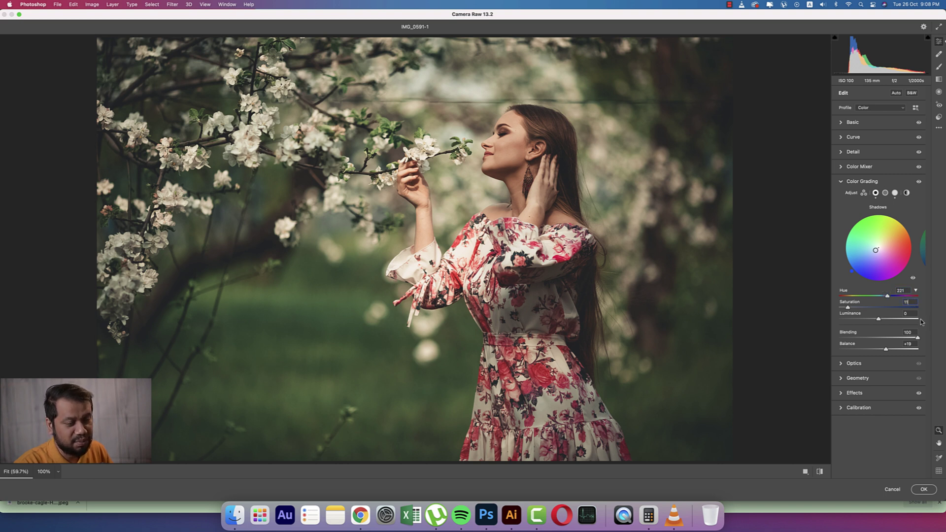
Try a pinker Highlights hue, undo back to 57, and select Highlights saturation 24.
{"action": "left_click", "coordinate": [894, 193]}
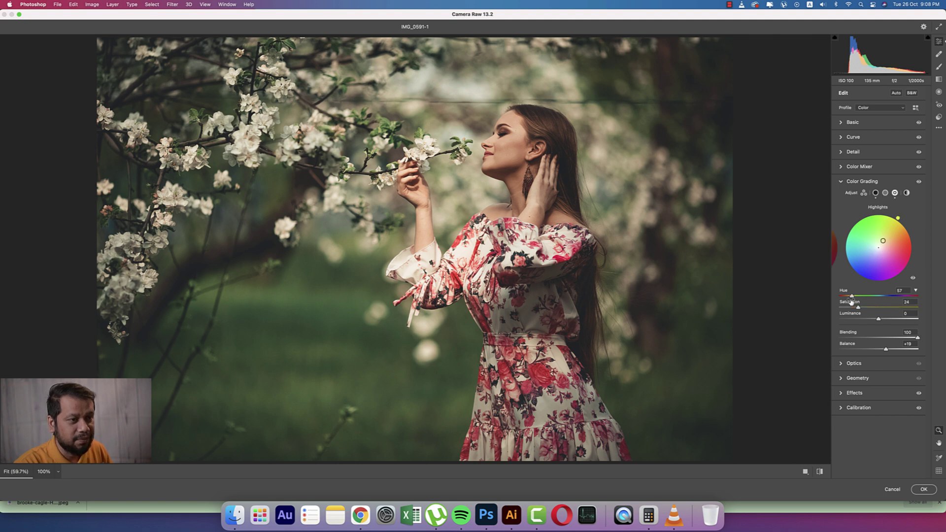
{"action": "left_click", "coordinate": [905, 291]}
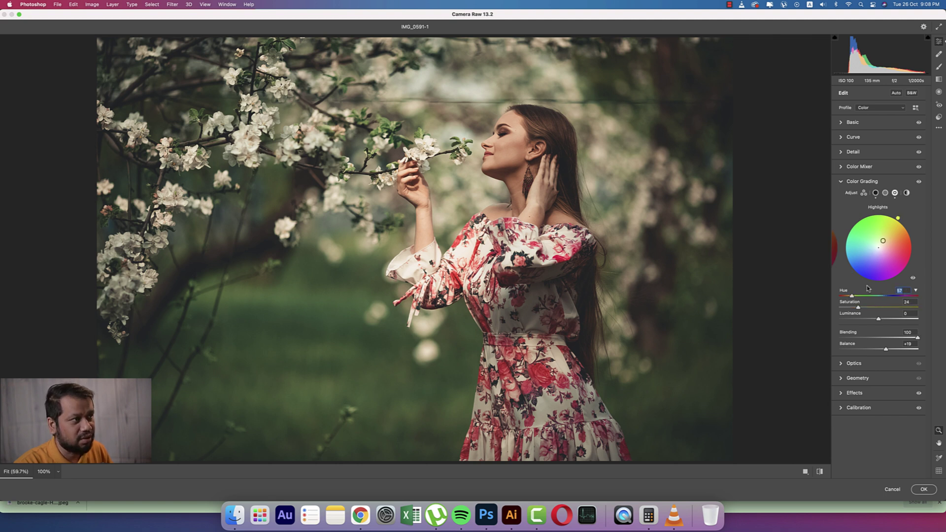
{"action": "left_click_drag", "start_coordinate": [854, 299], "coordinate": [843, 302]}
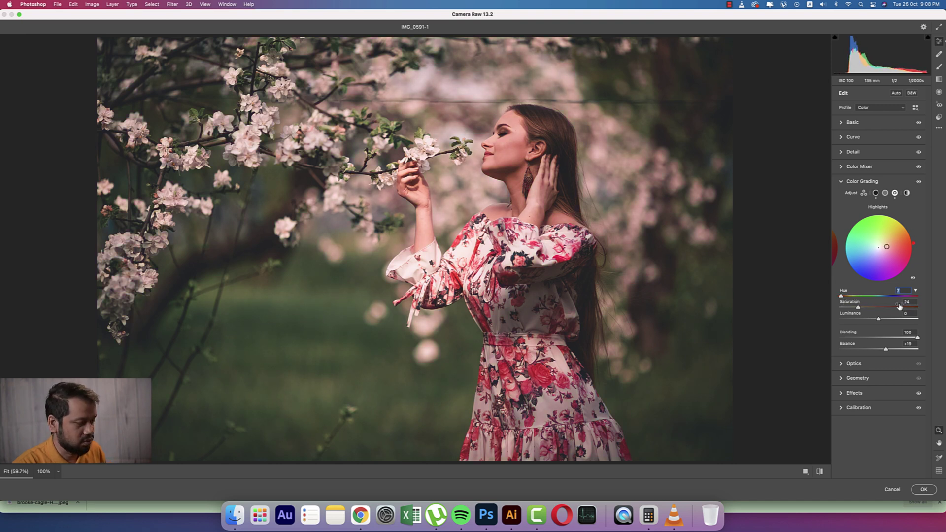
{"action": "key", "text": "super+z"}
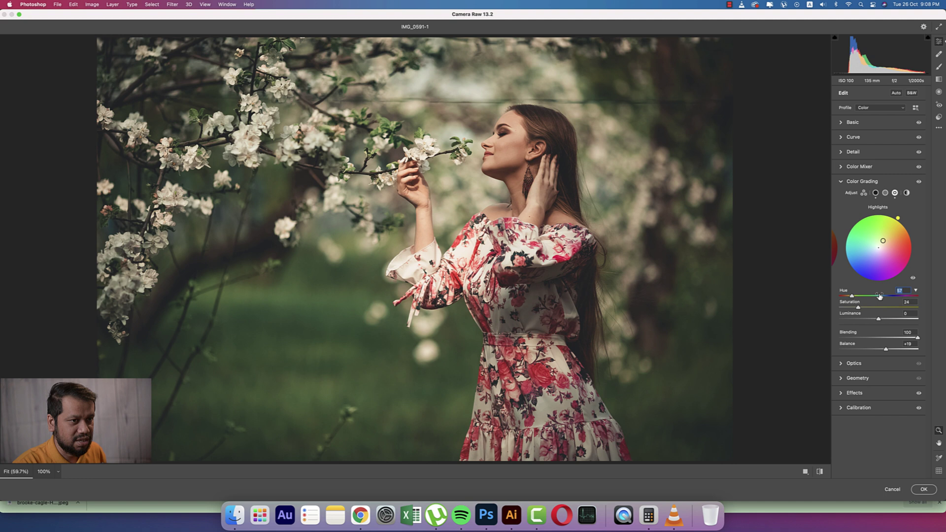
{"action": "left_click", "coordinate": [914, 303]}
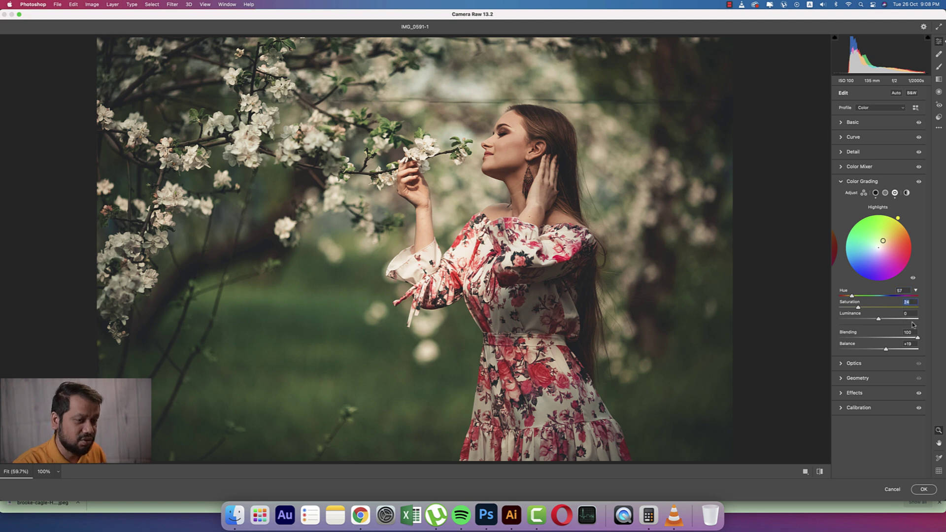
Collapse Color Grading and briefly check the Effects and Calibration sections.
{"action": "left_click", "coordinate": [844, 184]}
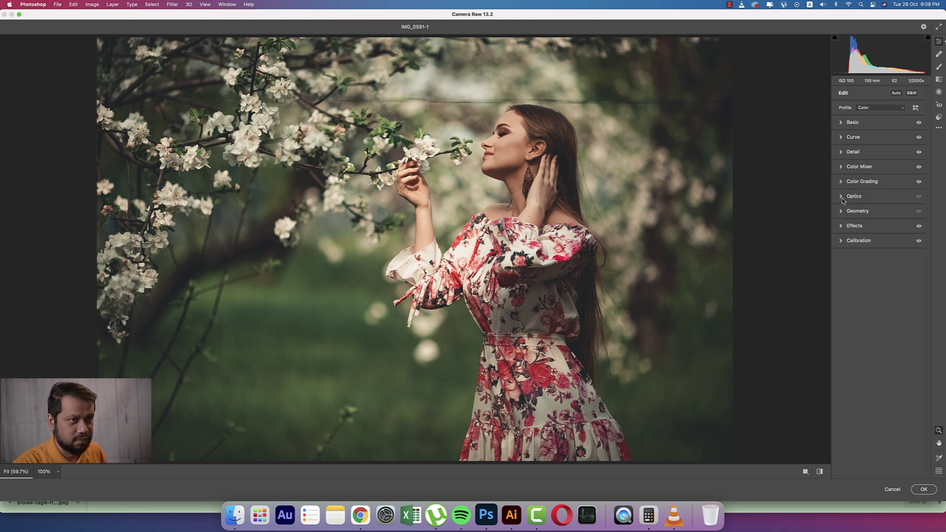
{"action": "left_click", "coordinate": [843, 227]}
{"action": "left_click", "coordinate": [842, 227]}
{"action": "left_click", "coordinate": [843, 242]}
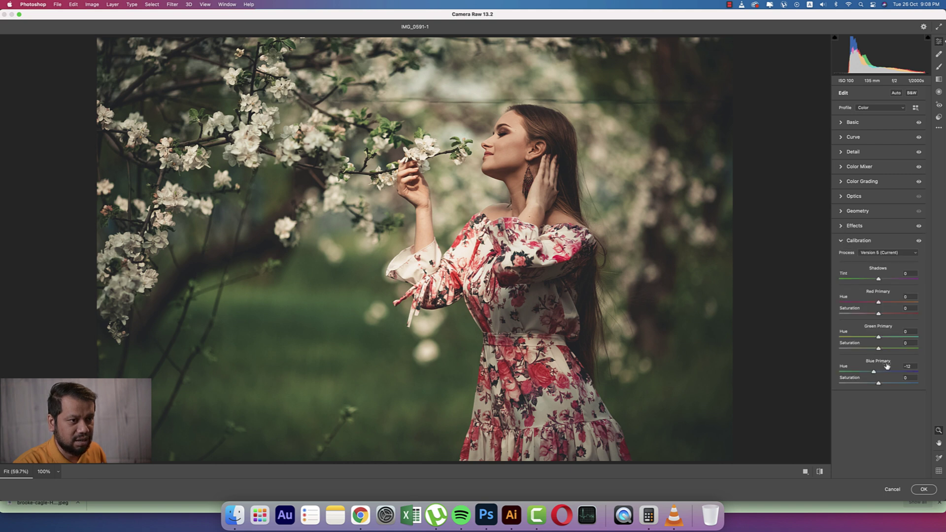
{"action": "left_click", "coordinate": [841, 241]}
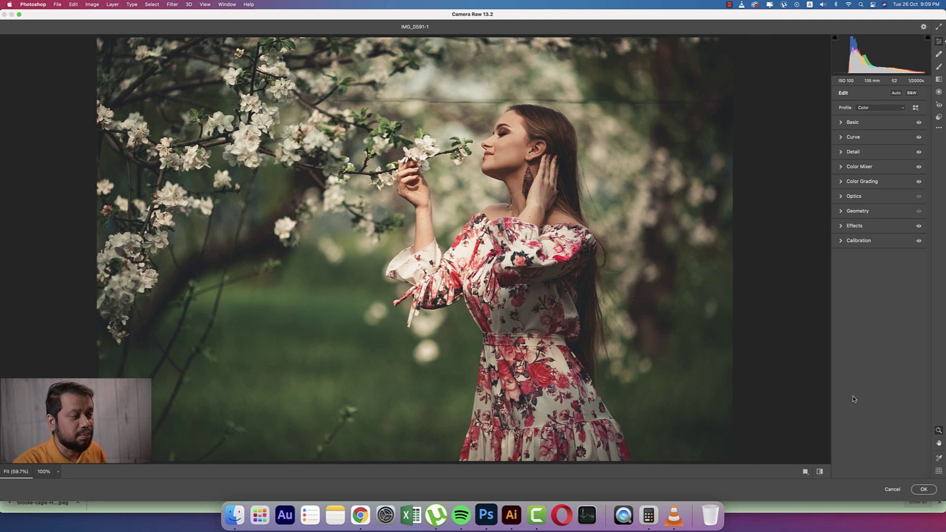
Save the edit settings as Untitled.xmp in TUTORIAL ENG 2021/21-10-21.
{"action": "left_click", "coordinate": [939, 129]}
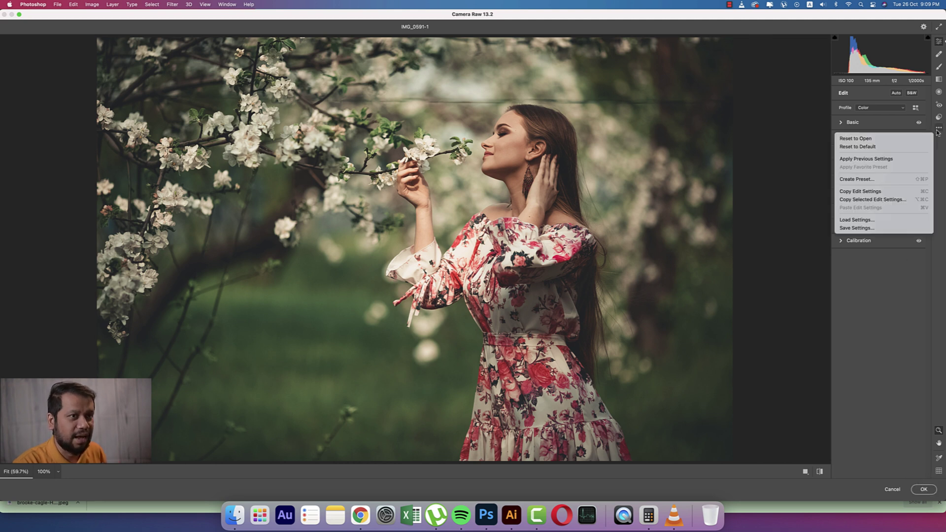
{"action": "left_click", "coordinate": [861, 228]}
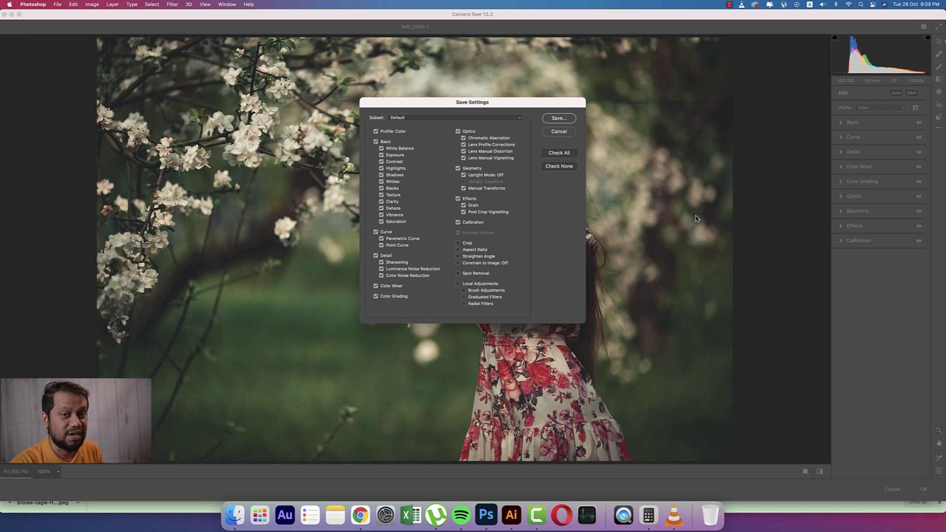
{"action": "left_click", "coordinate": [558, 119]}
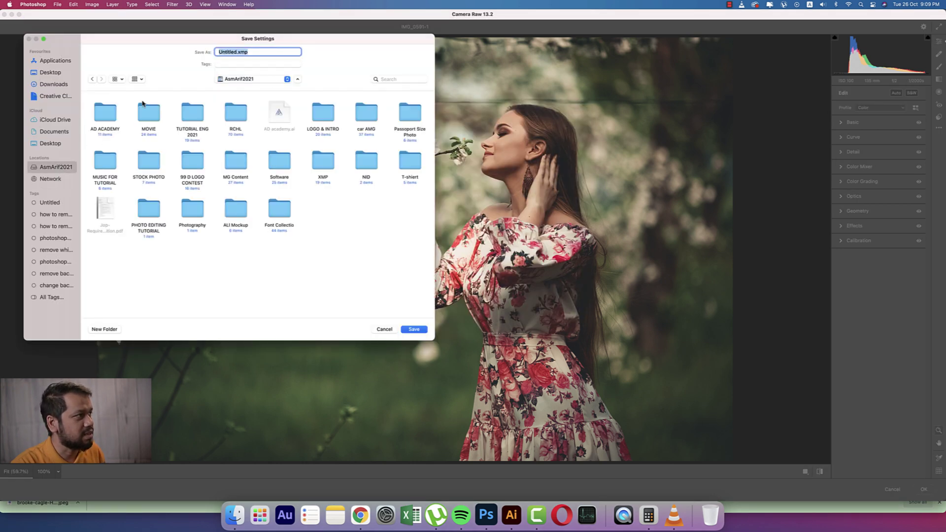
{"action": "left_click", "coordinate": [194, 123]}
{"action": "double_click", "coordinate": [195, 122]}
{"action": "double_click", "coordinate": [110, 113]}
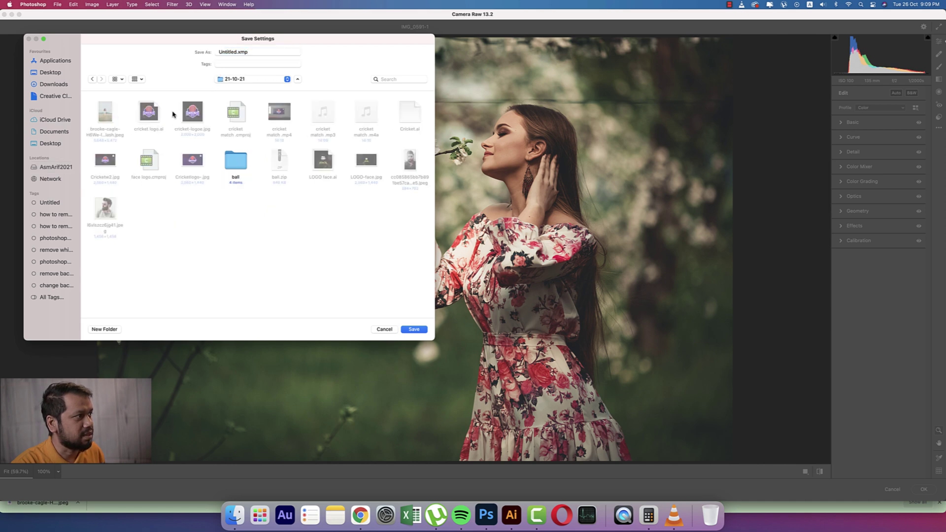
{"action": "key", "text": "Return"}
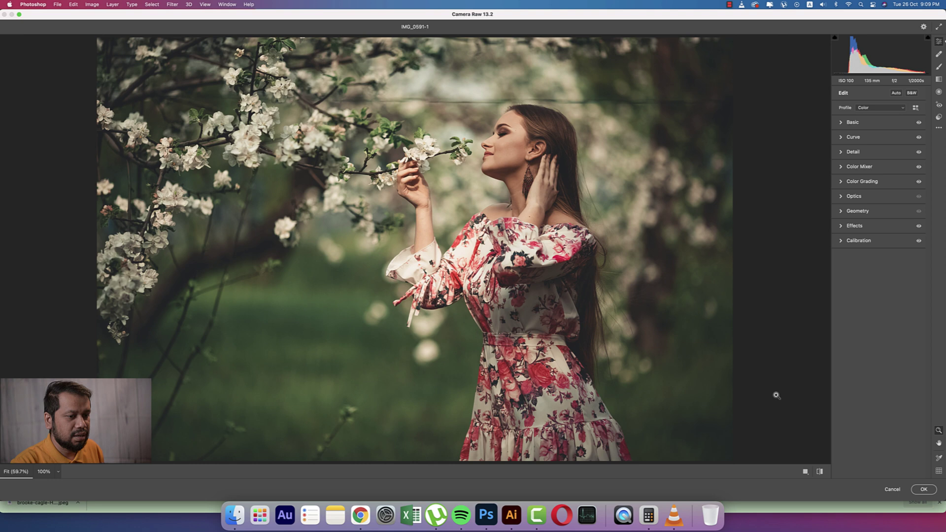
Commit the Camera Raw edit to the IMG_0591 copy and toggle its visibility to compare.
{"action": "left_click", "coordinate": [923, 490]}
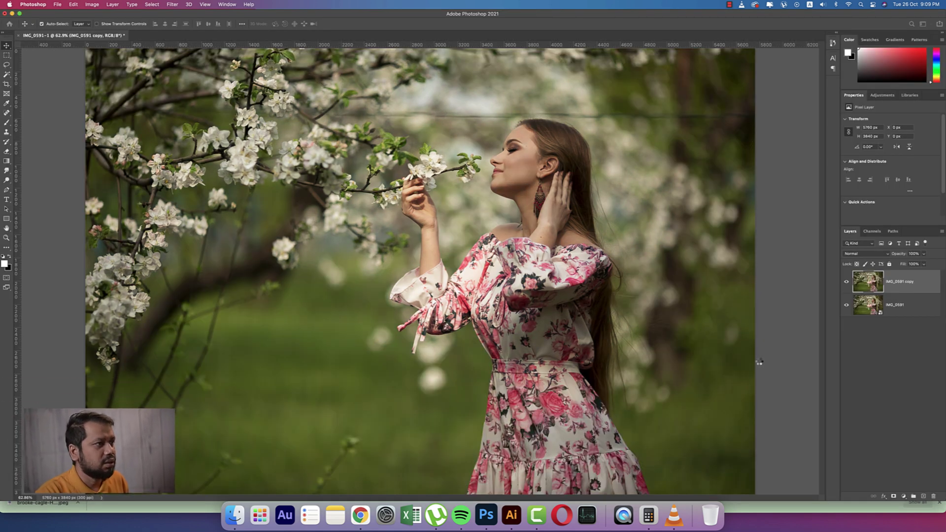
{"action": "left_click", "coordinate": [847, 283]}
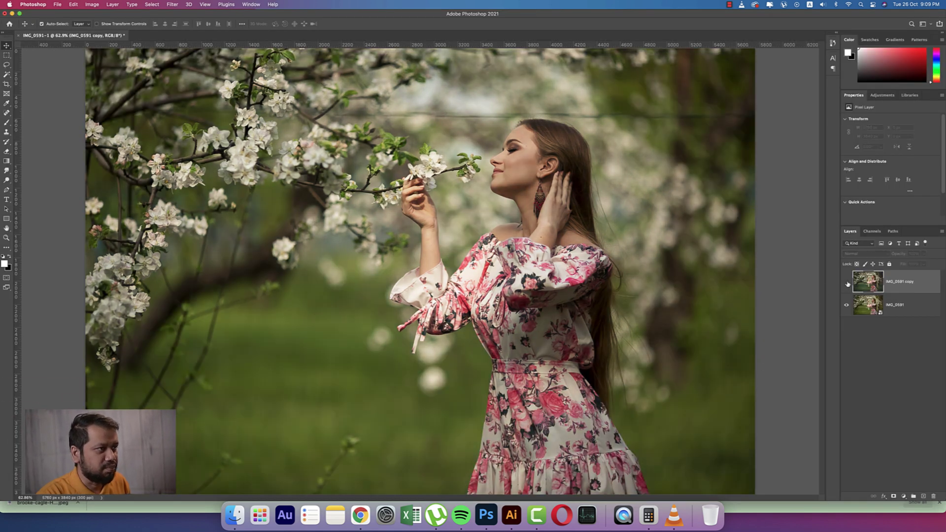
{"action": "left_click", "coordinate": [847, 282]}
{"action": "left_click", "coordinate": [847, 283]}
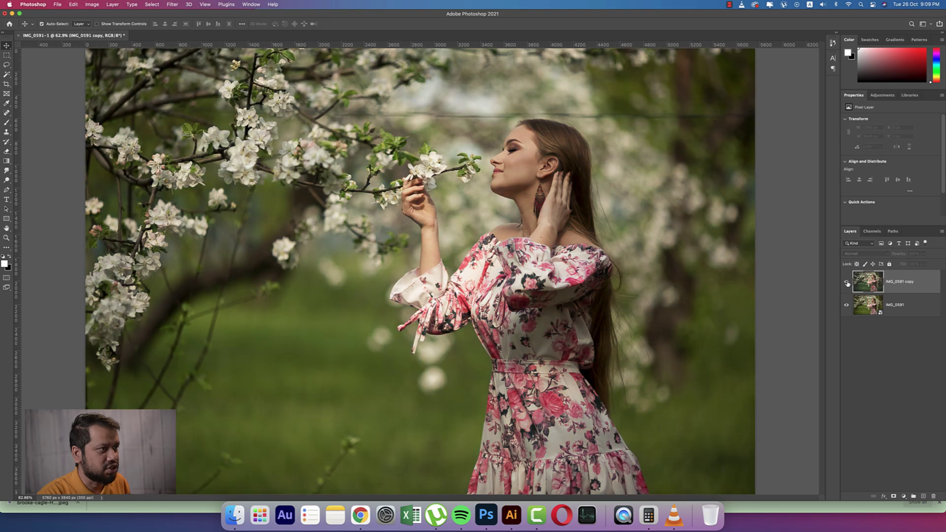
Launch Nik Color Efex Pro 4 on the graded copy layer.
{"action": "left_click", "coordinate": [847, 282]}
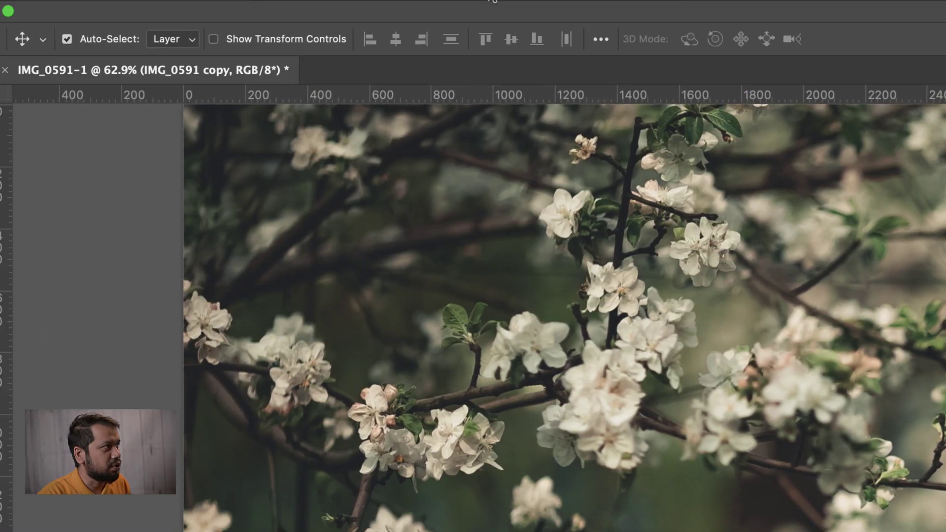
{"action": "left_click", "coordinate": [458, 10]}
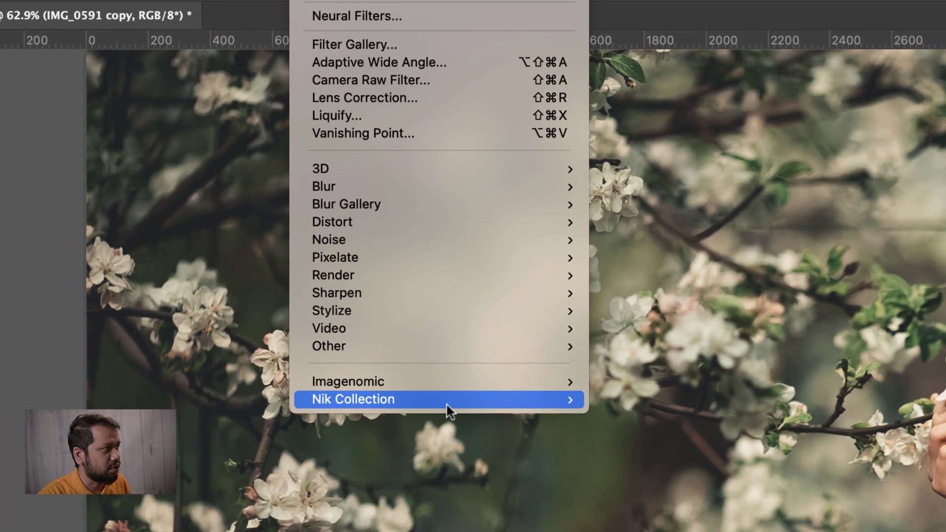
{"action": "mouse_move", "coordinate": [591, 507]}
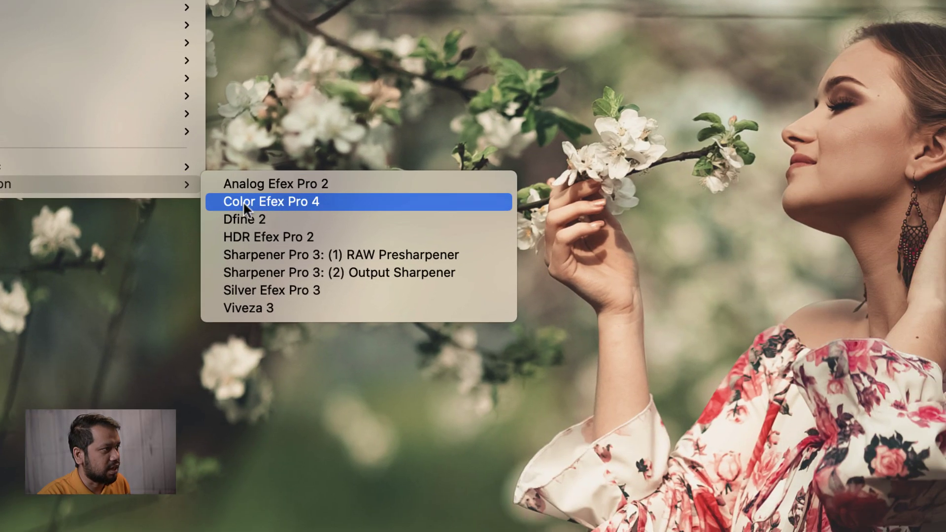
{"action": "left_click", "coordinate": [256, 211]}
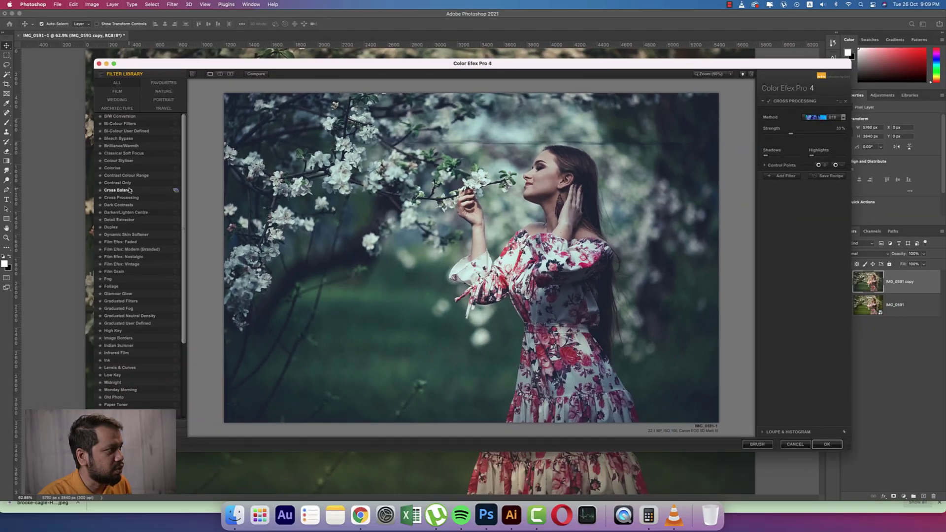
Apply Cross Processing with method L03 at about 6% strength, then compare with the original.
{"action": "left_click", "coordinate": [130, 199]}
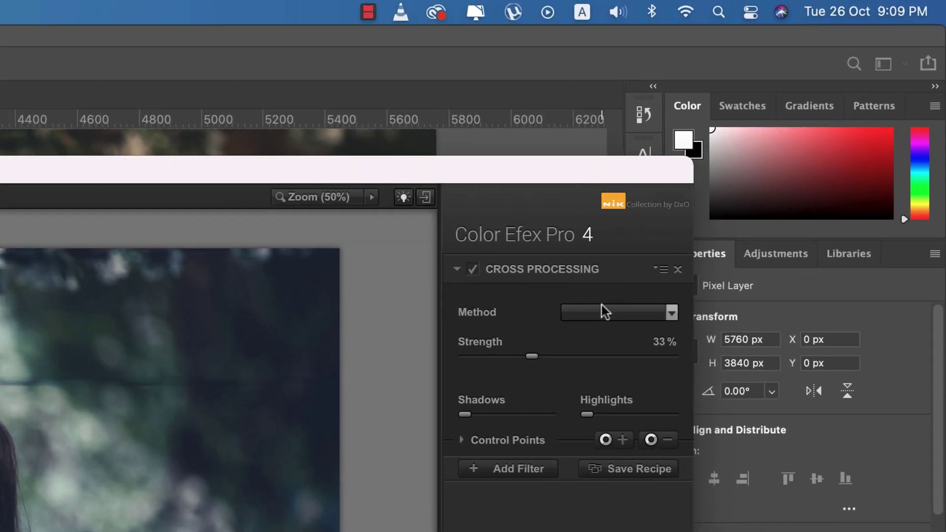
{"action": "left_click", "coordinate": [816, 117]}
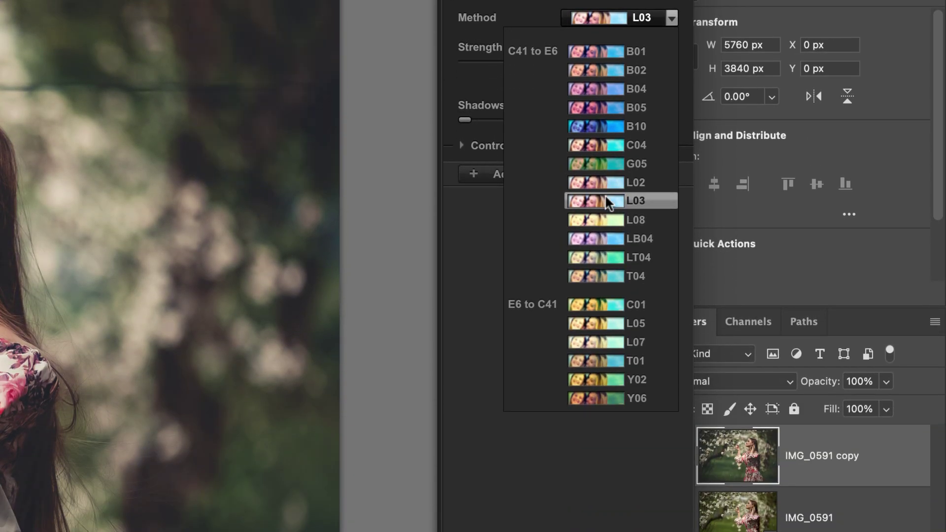
{"action": "left_click", "coordinate": [609, 201]}
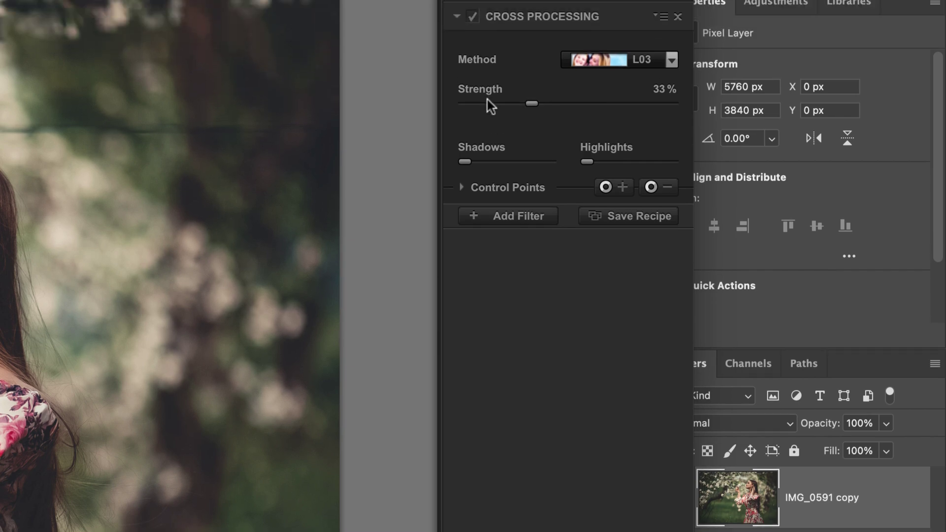
{"action": "left_click", "coordinate": [483, 62]}
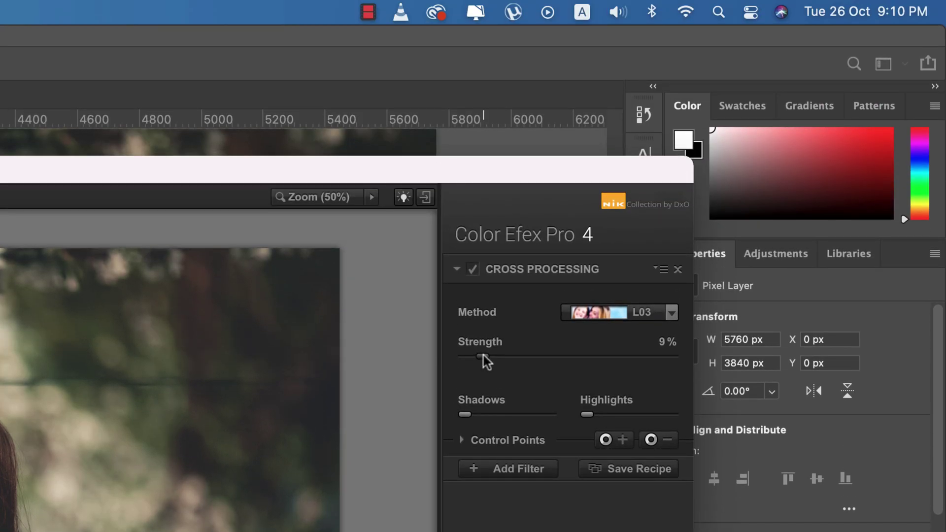
{"action": "left_click_drag", "start_coordinate": [480, 356], "coordinate": [478, 356]}
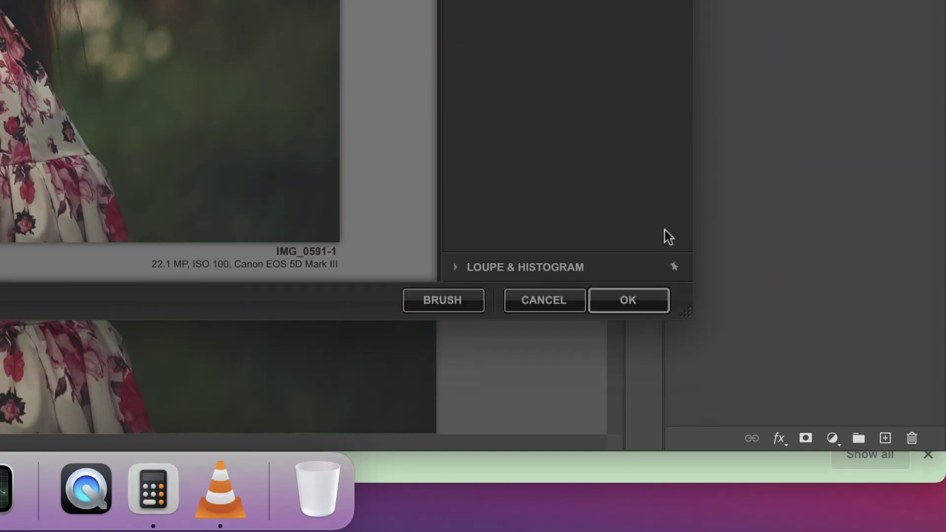
{"action": "left_click", "coordinate": [661, 298]}
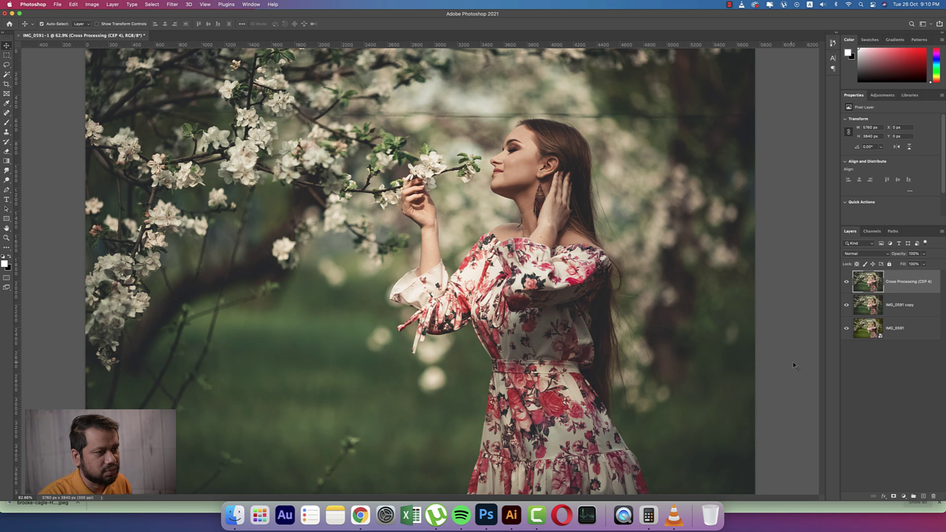
{"action": "left_click", "coordinate": [846, 329], "text": "alt"}
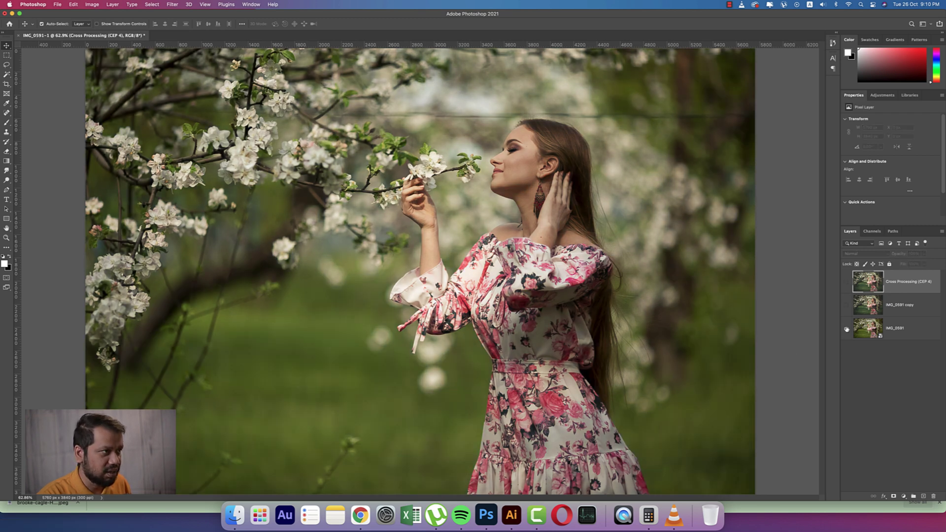
{"action": "left_click", "coordinate": [846, 329], "text": "alt"}
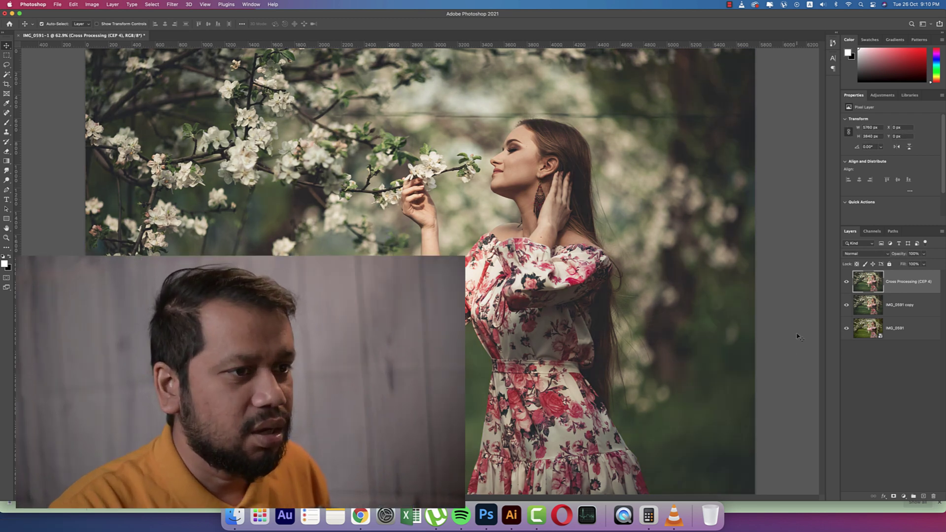